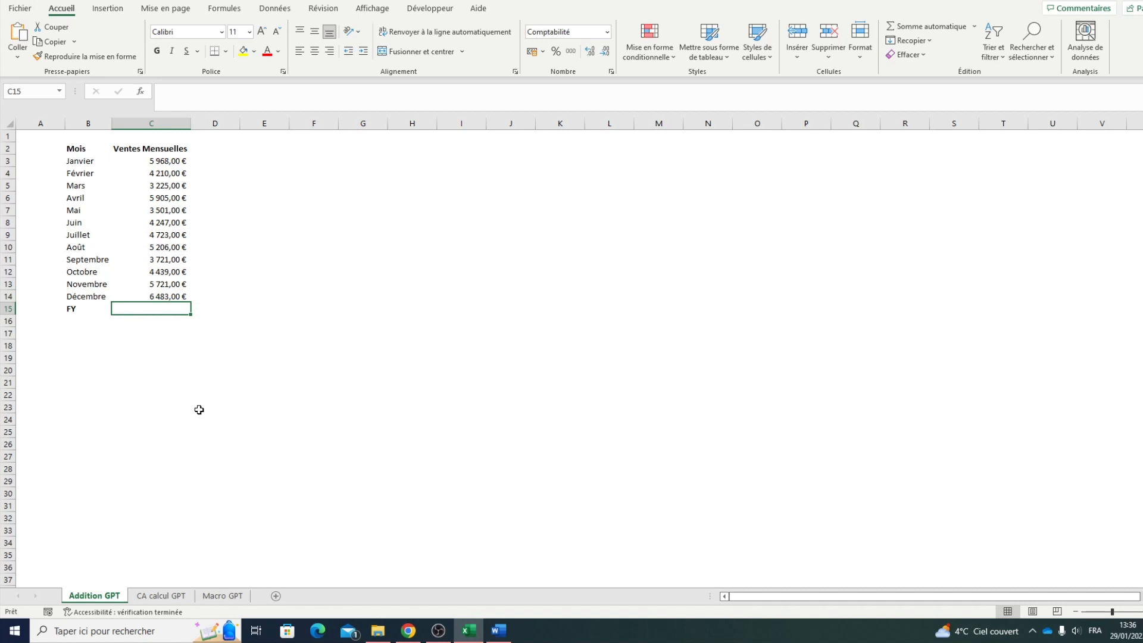
Review the month names, the empty FY total cell C15 and the monthly sales in C3:C14.
drag(80, 159, 85, 301)
click(162, 309)
drag(147, 166, 143, 292)
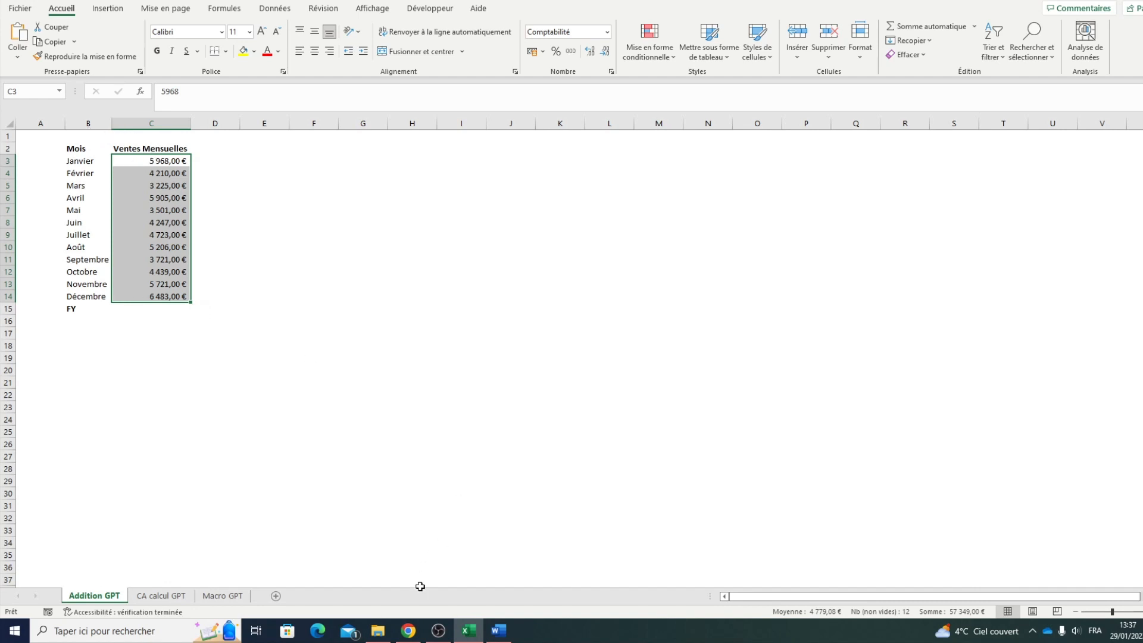
Switch to ChatGPT and ask "J'aimerai additionner les cellules C3 à C14 dans Excel, quelle formule utiliser ?".
click(408, 632)
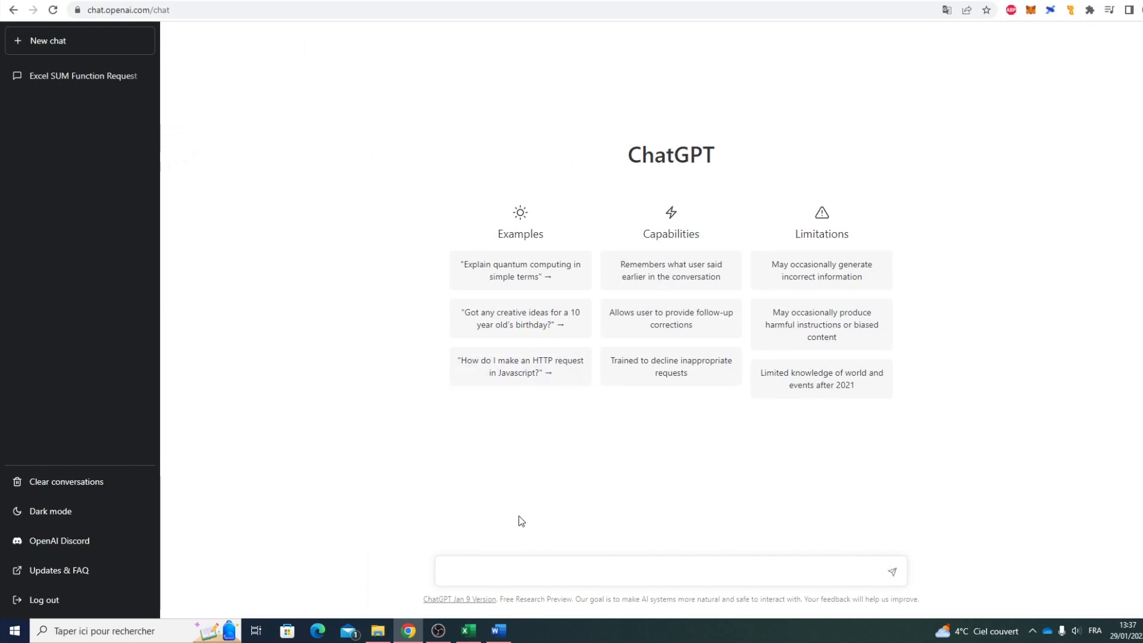
click(510, 570)
text(J'aimerai d'addite)
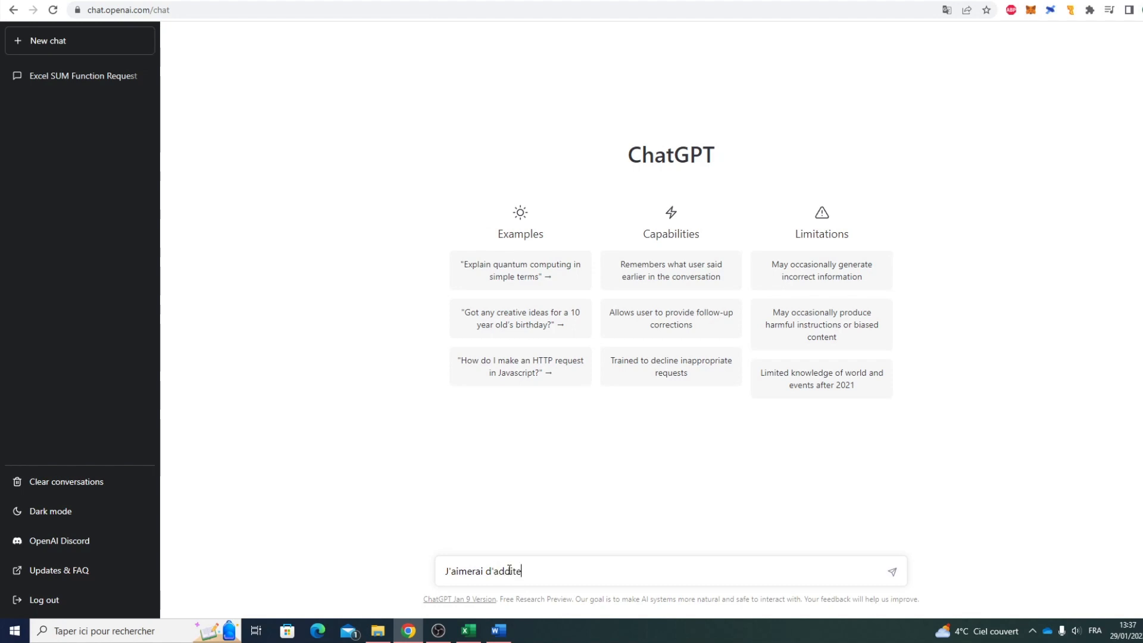
text(onner)
click(493, 570)
key(BackSpace)
key(BackSpace)
text(les cellules)
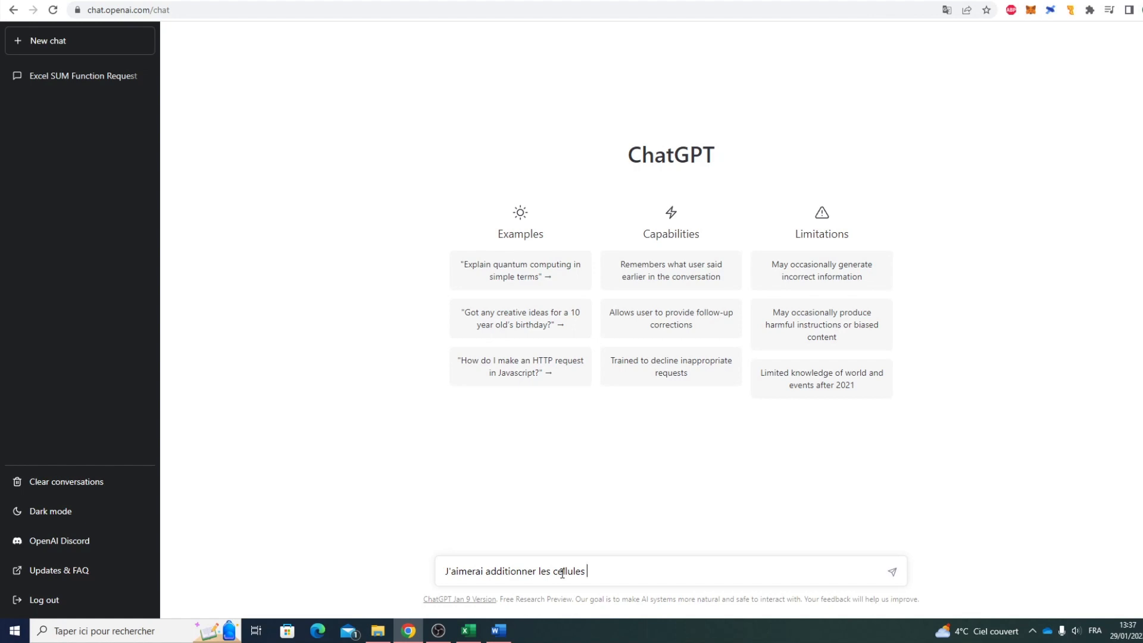
text( C3 à C14 dans Excel, quelle )
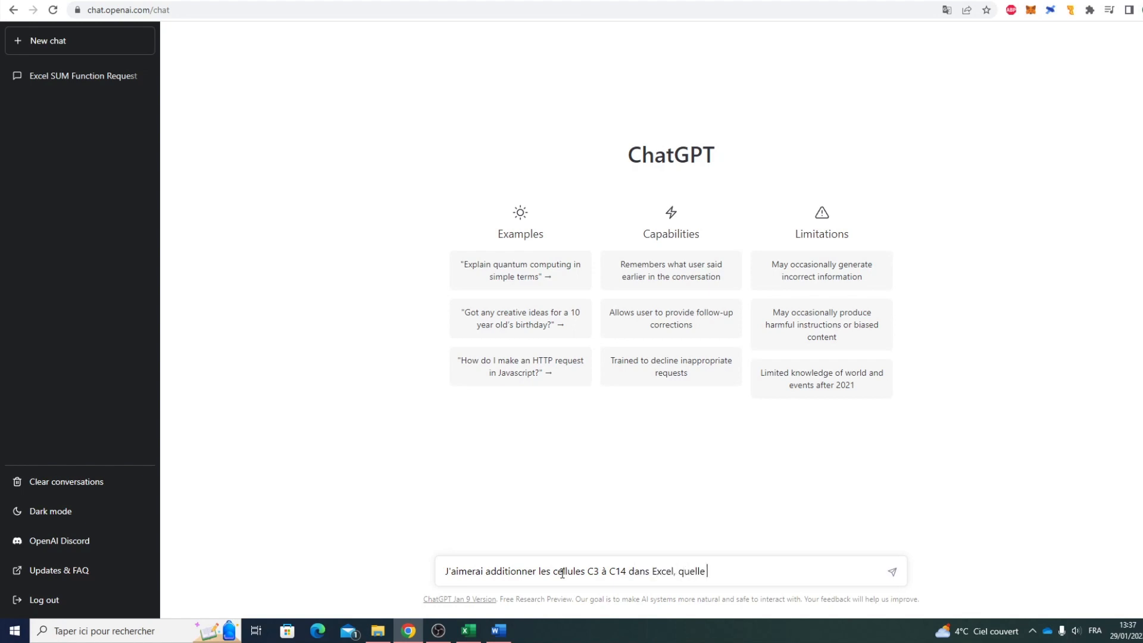
text(formule utiliser ?)
key(Return)
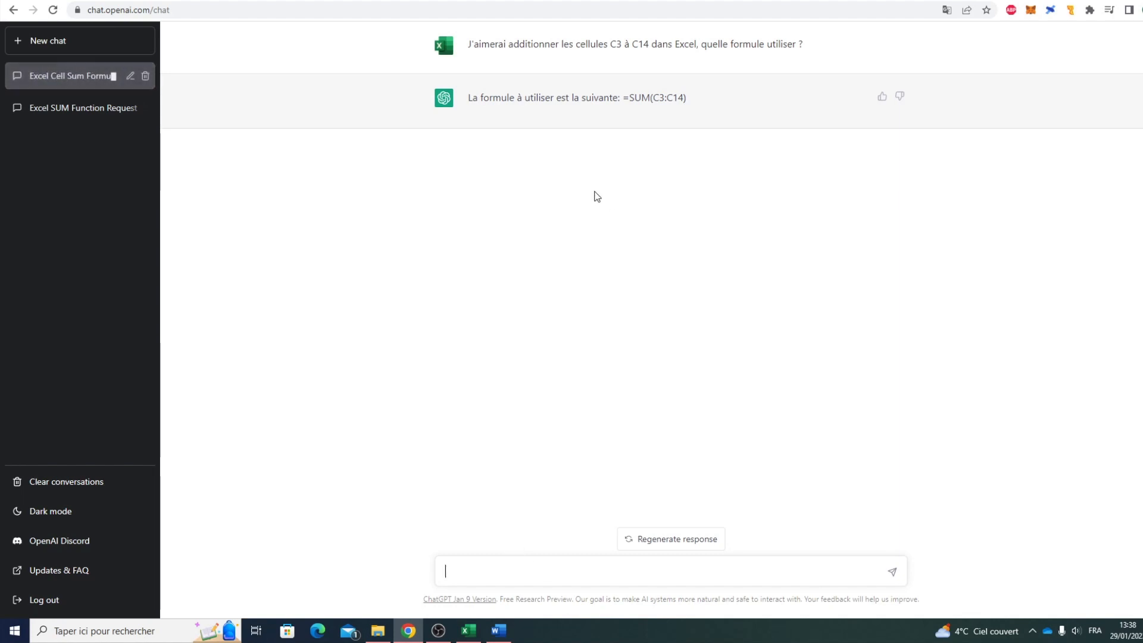
Copy =SUM(C3:C14) from ChatGPT's answer and try it in cell C15 of the Excel sheet.
drag(624, 97, 691, 101)
key(ctrl+c)
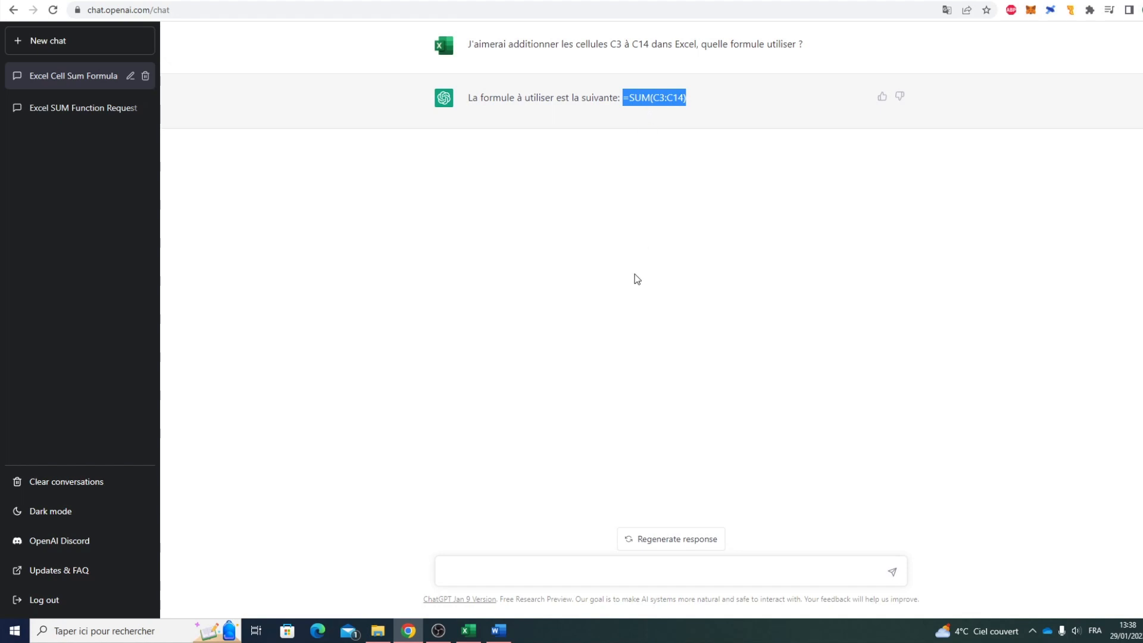
click(469, 630)
click(165, 311)
key(ctrl+v)
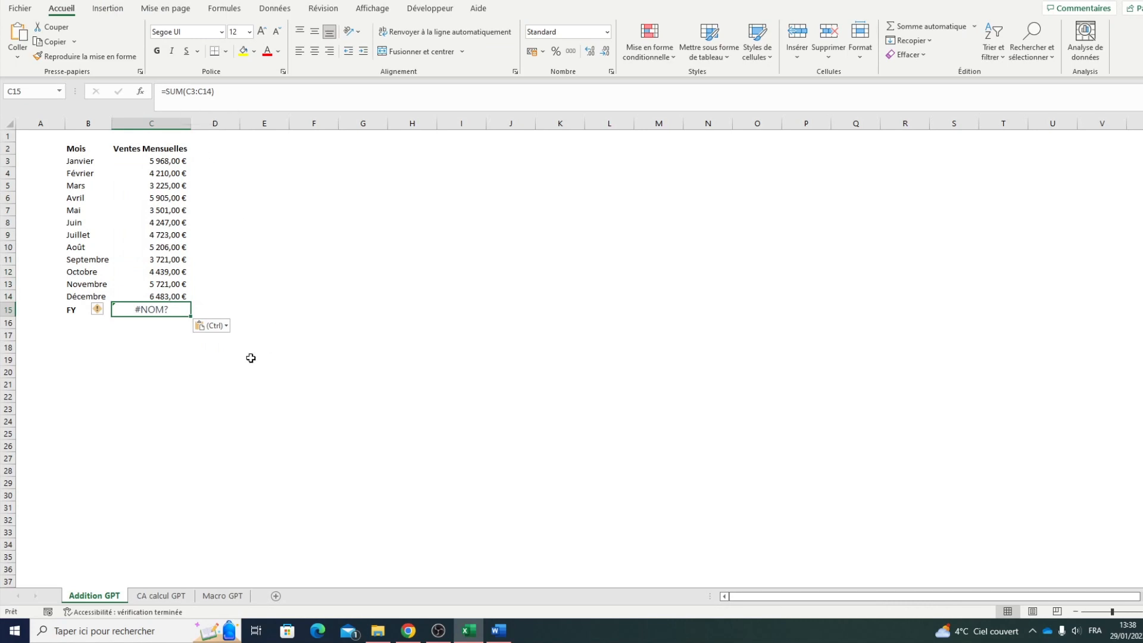
click(206, 411)
click(148, 309)
Switch back to ChatGPT and ask the follow-up "Et en formule française ?".
key(alt+Tab)
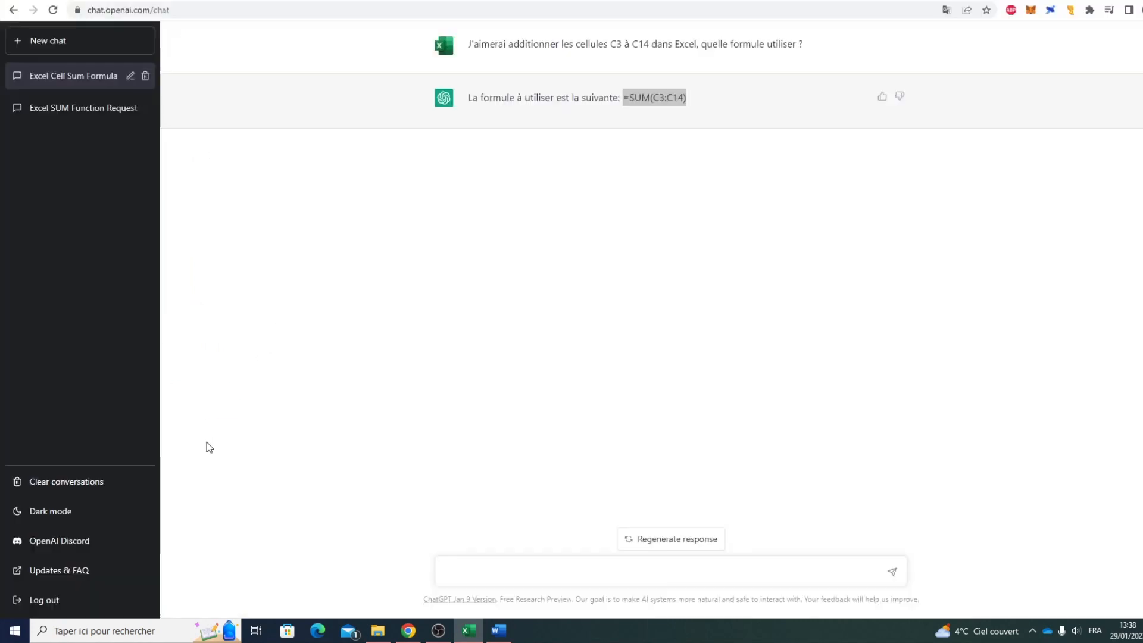
click(525, 575)
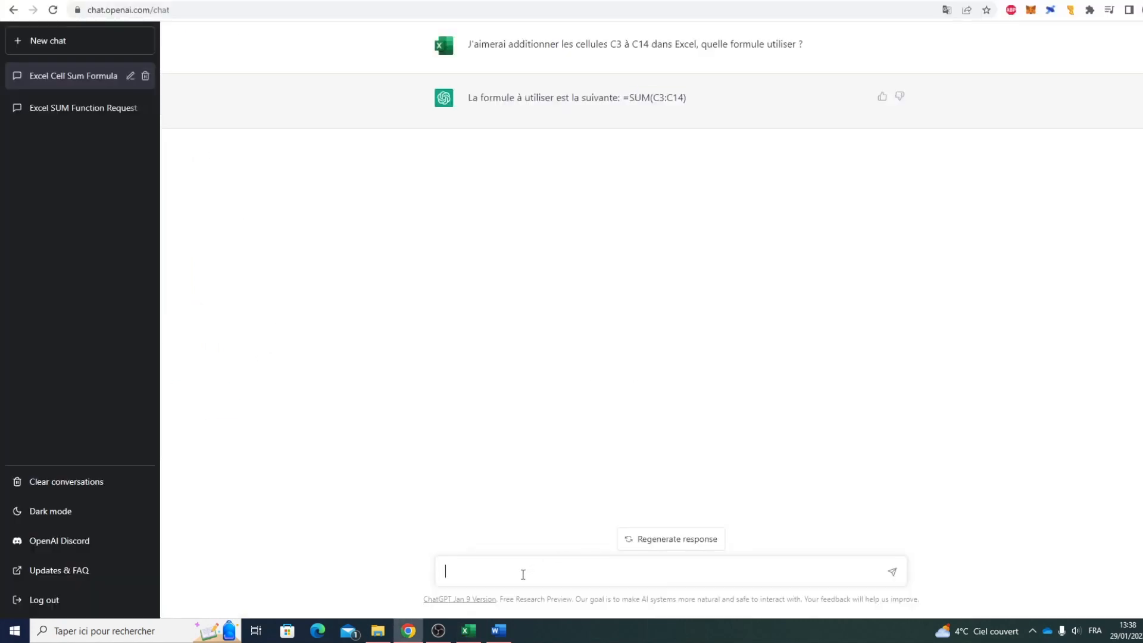
text(Et en formule françaaise ?N)
key(Return)
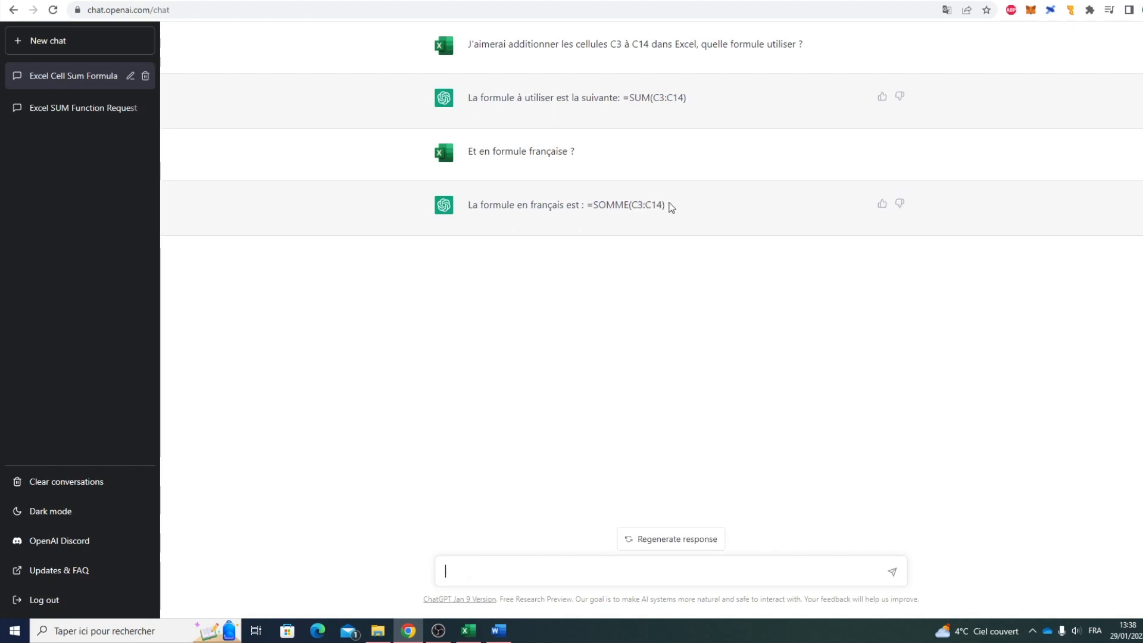
Copy =SOMME(C3:C14) from ChatGPT's answer into cell C15 in Excel and check it against the sum of C3:C14.
drag(670, 206, 589, 207)
key(ctrl+c)
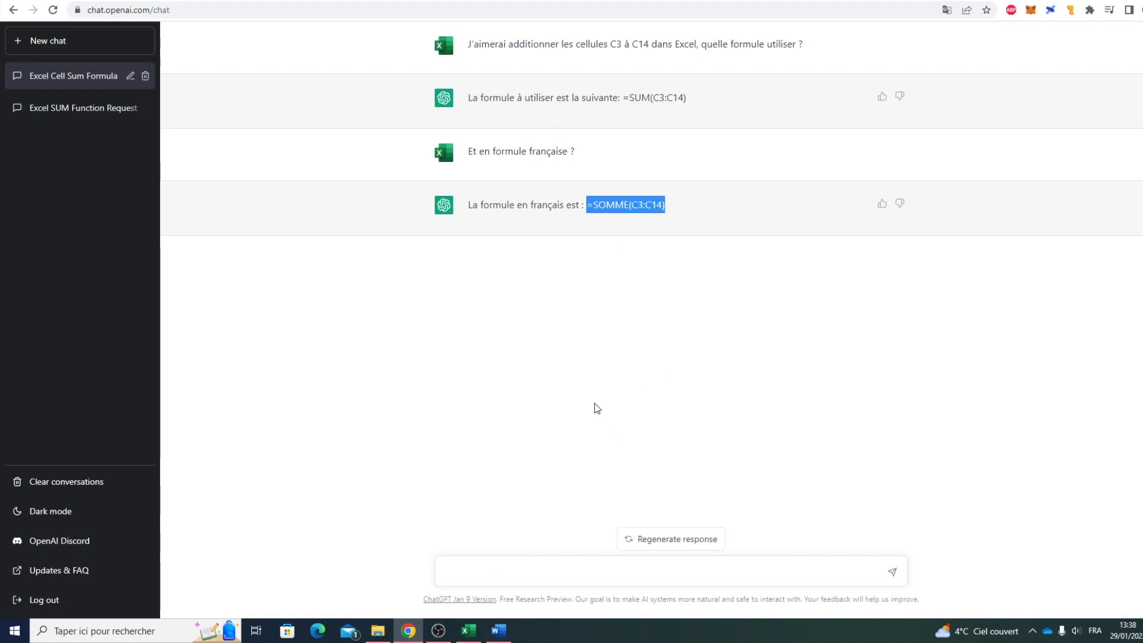
click(468, 630)
key(ctrl+v)
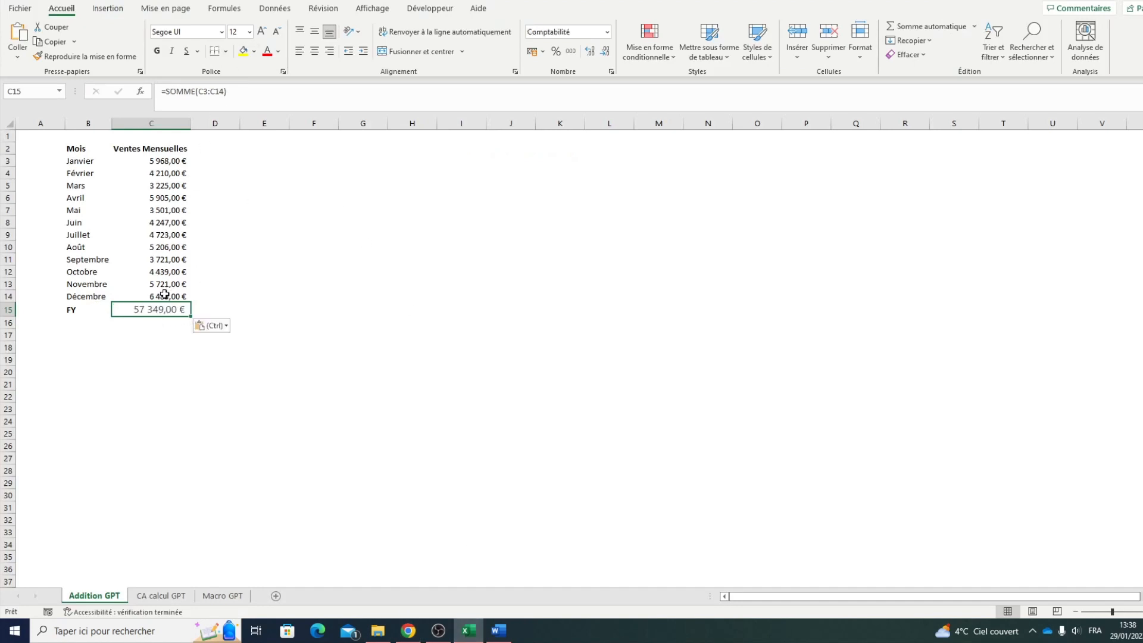
drag(177, 161, 177, 299)
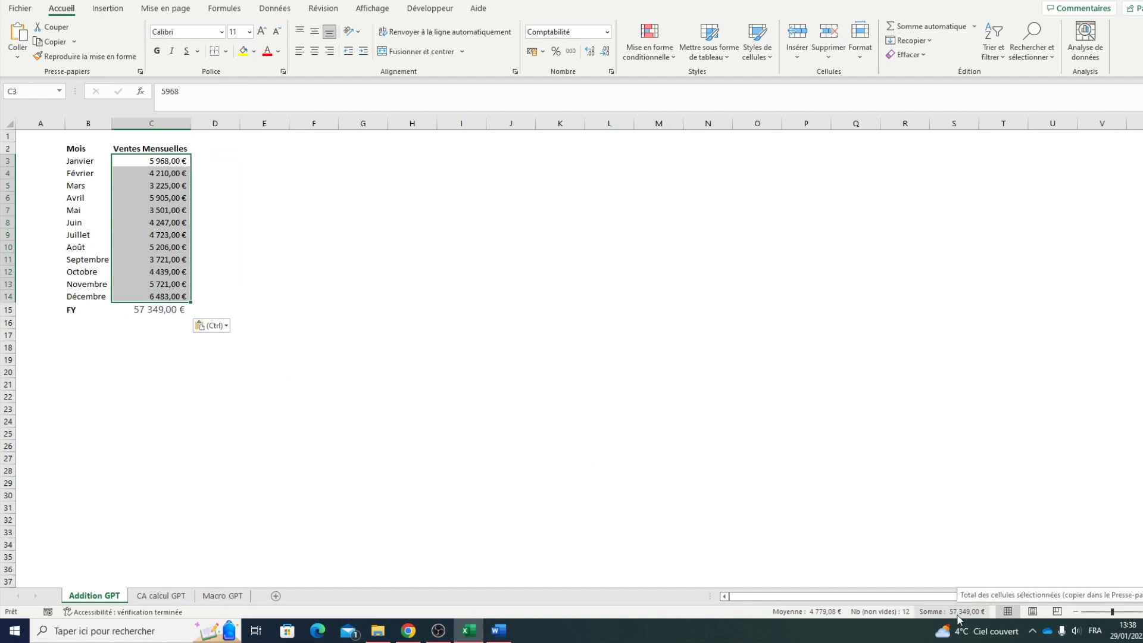
Open the CA calcul GPT sheet and inspect Lille's sales quantity in C3 and unit price in D3.
click(163, 597)
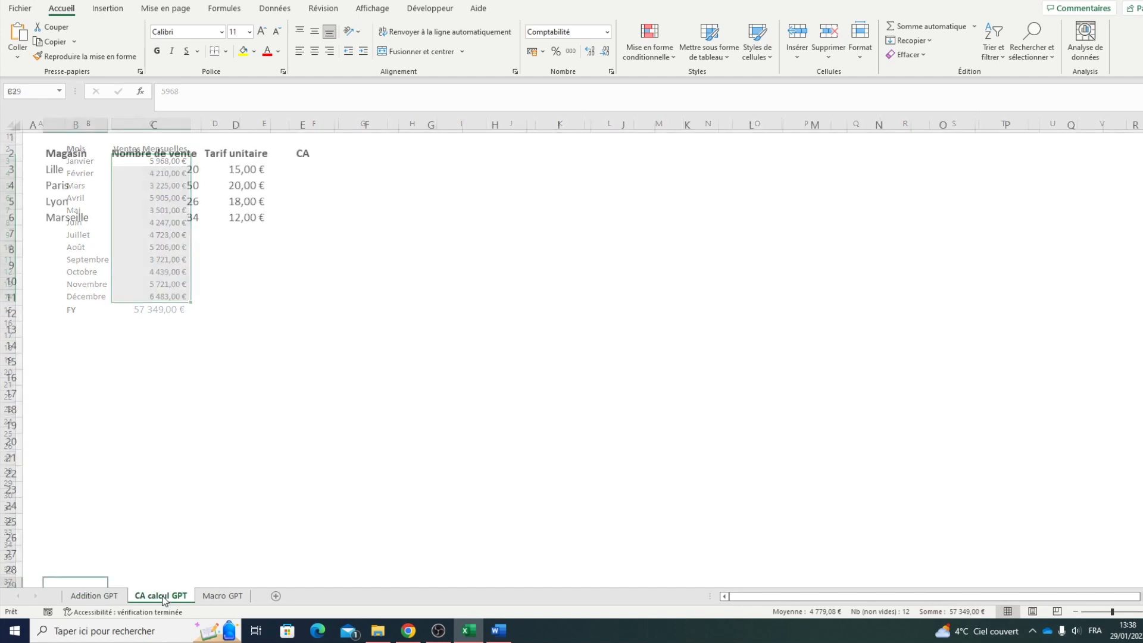
click(162, 302)
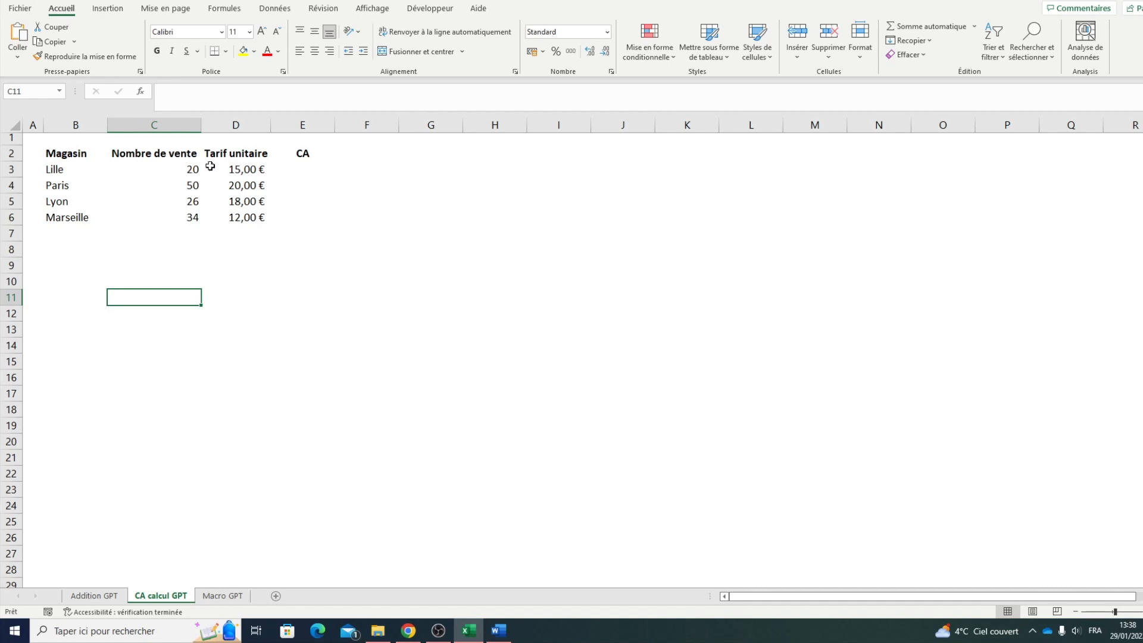
click(181, 168)
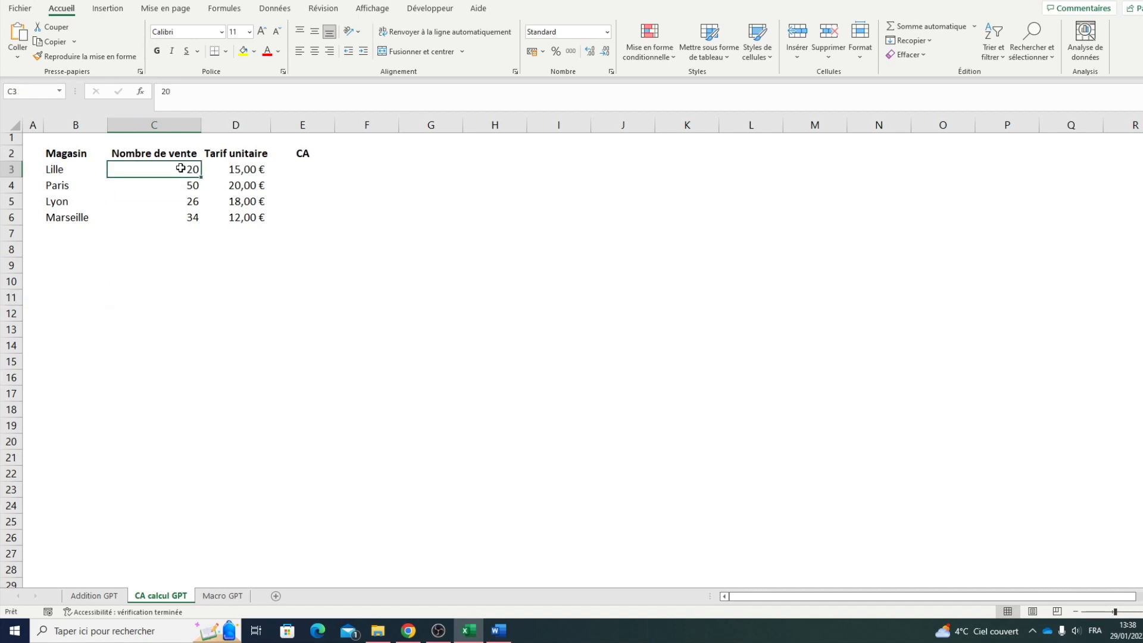
click(242, 169)
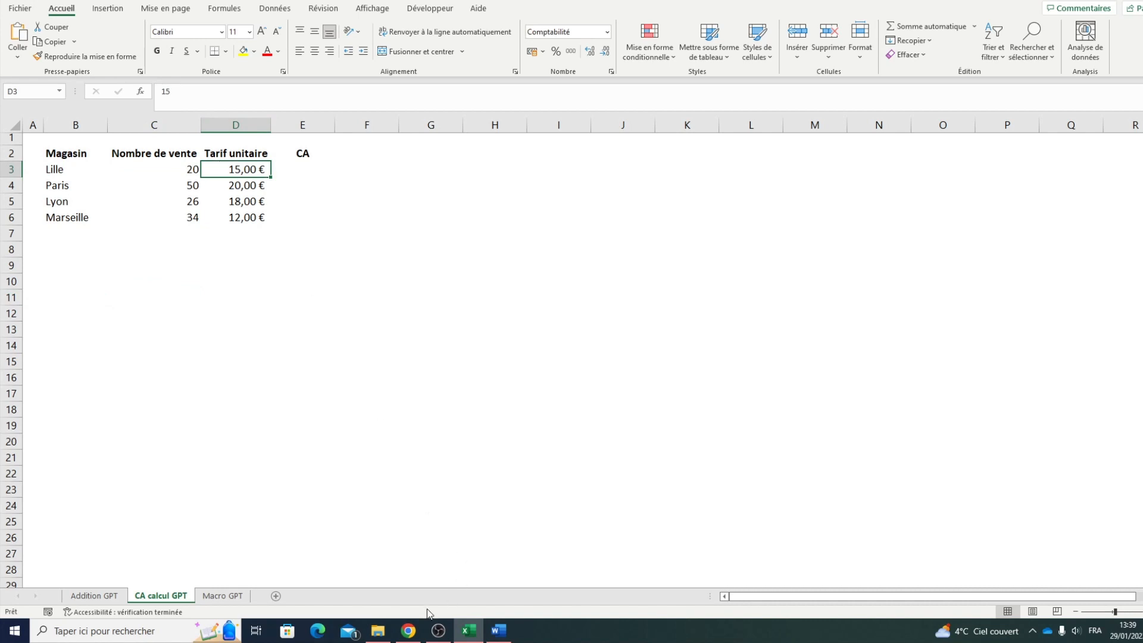
Start a new ChatGPT conversation and write "J'aimerai calculer le chiffre d'affaires en ayant le prix unitaire en cellule" as the prompt.
click(409, 631)
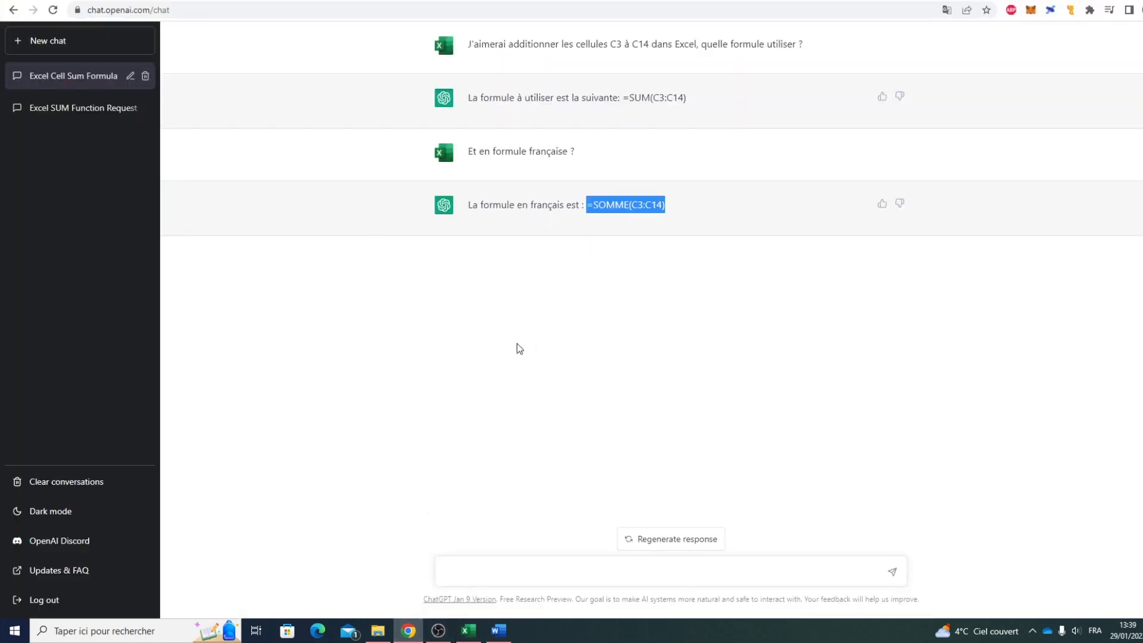
click(54, 45)
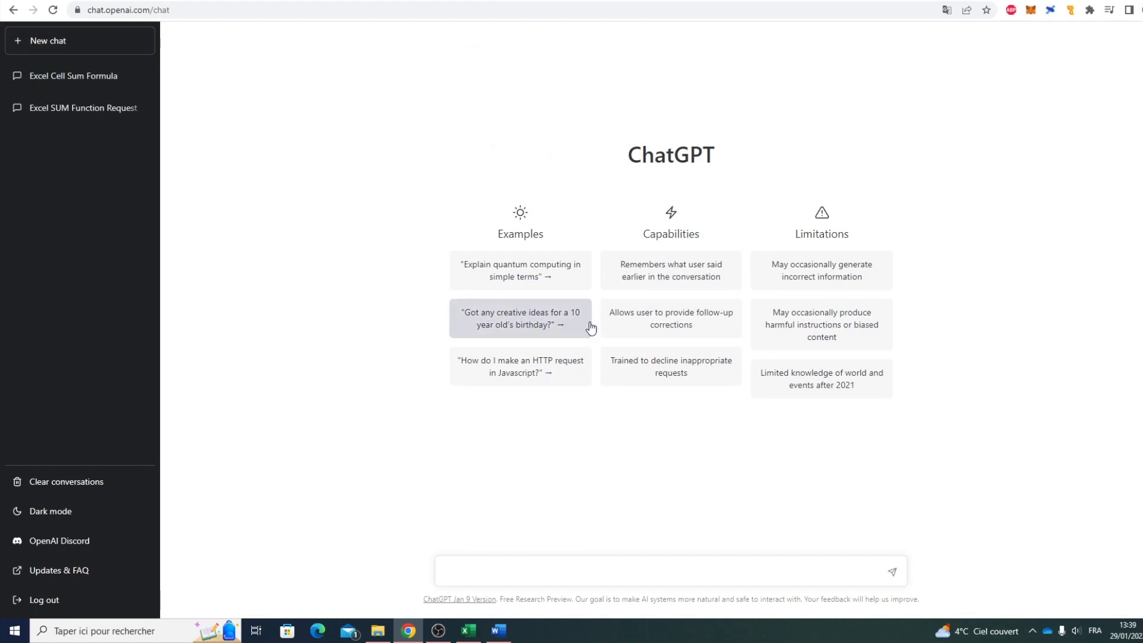
click(577, 568)
text(J)
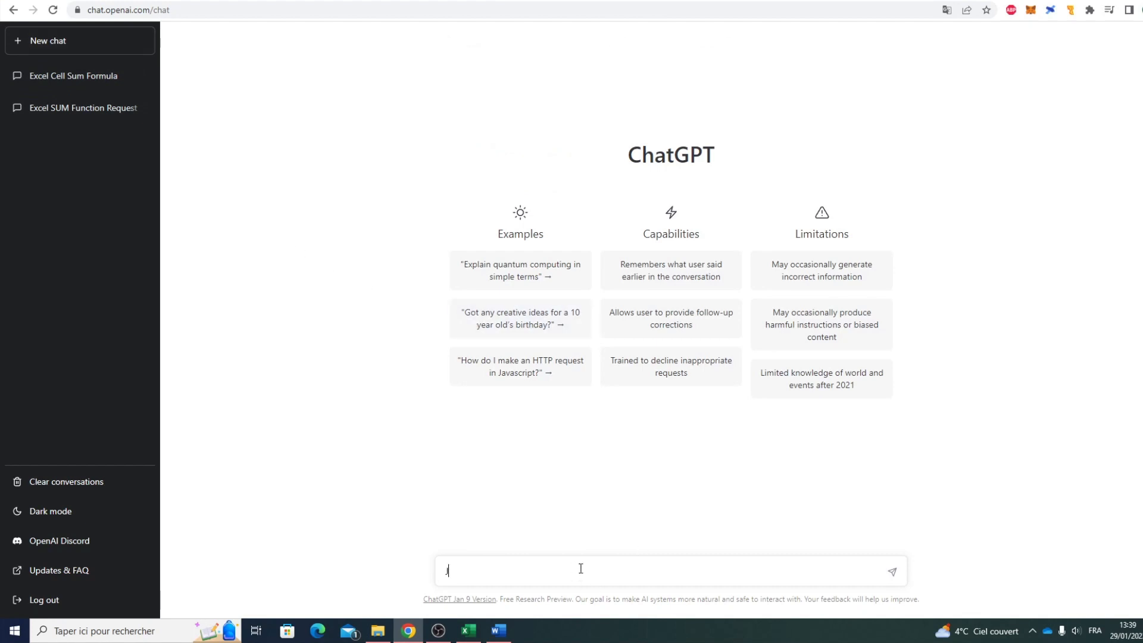
text('aimerai calculer le chiffre)
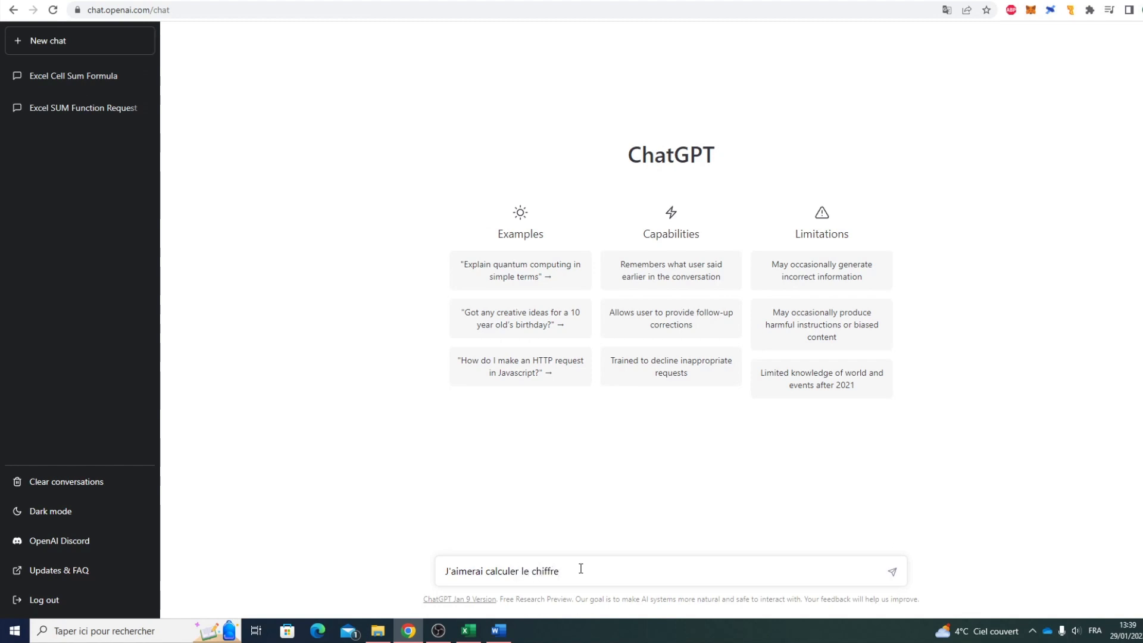
text( d'affaires en ayantle)
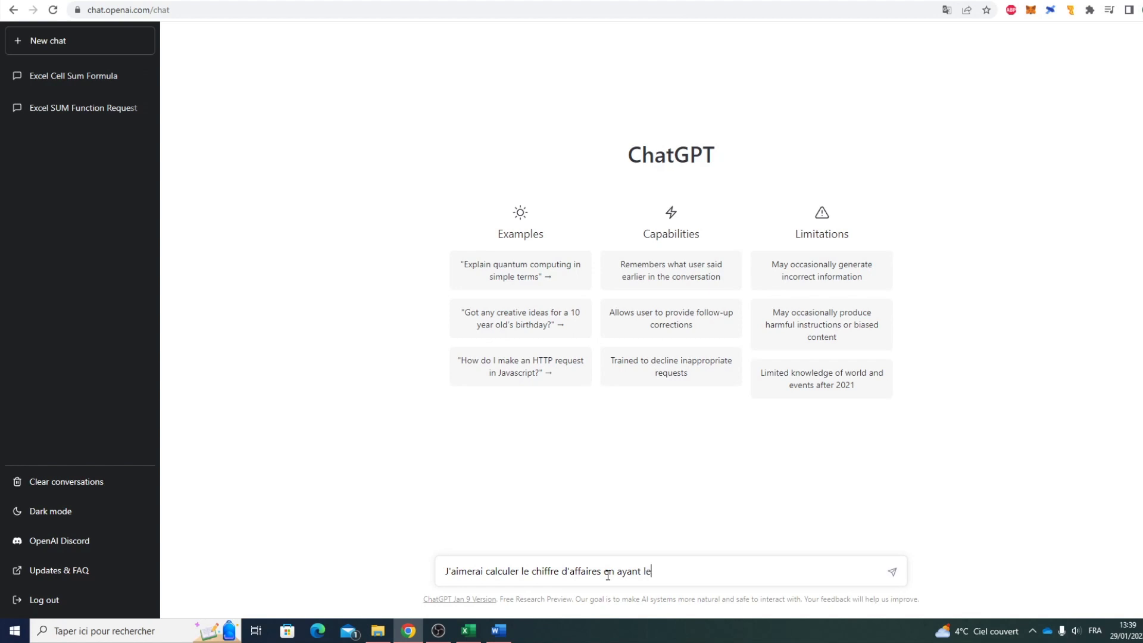
text( prix unitaire en cellule)
Check the cell references in Excel, complete the prompt with "D3 et la quantité en cellule C3 sur Excel, quelle formule utiliser ?" and send it.
key(alt+Tab)
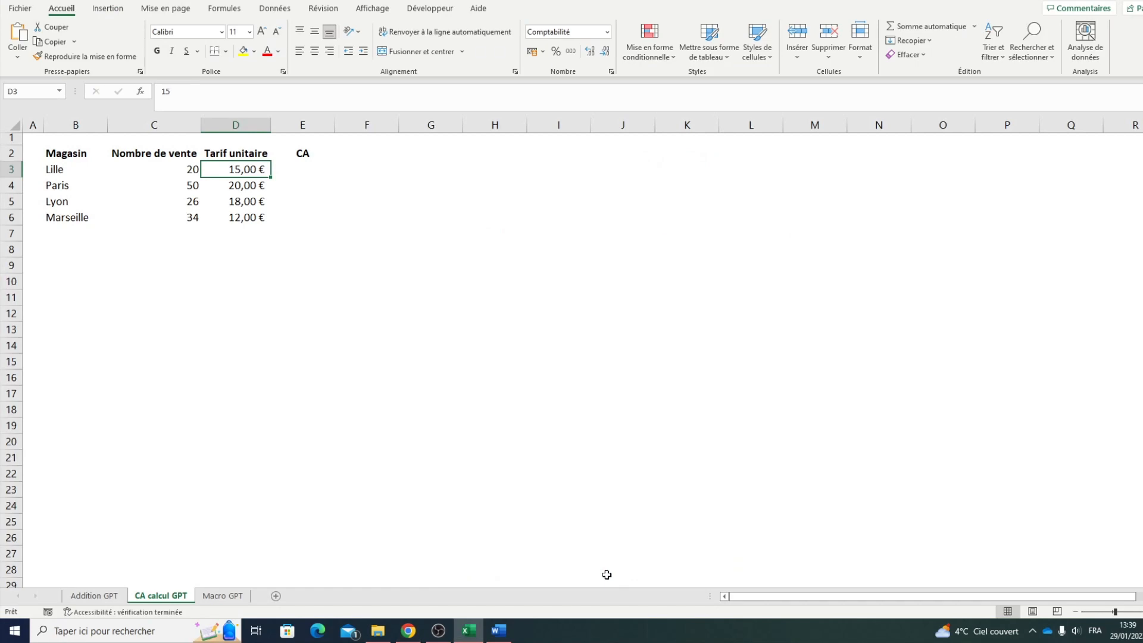
key(alt+Tab)
key(alt+Tab)
key(alt+Tab)
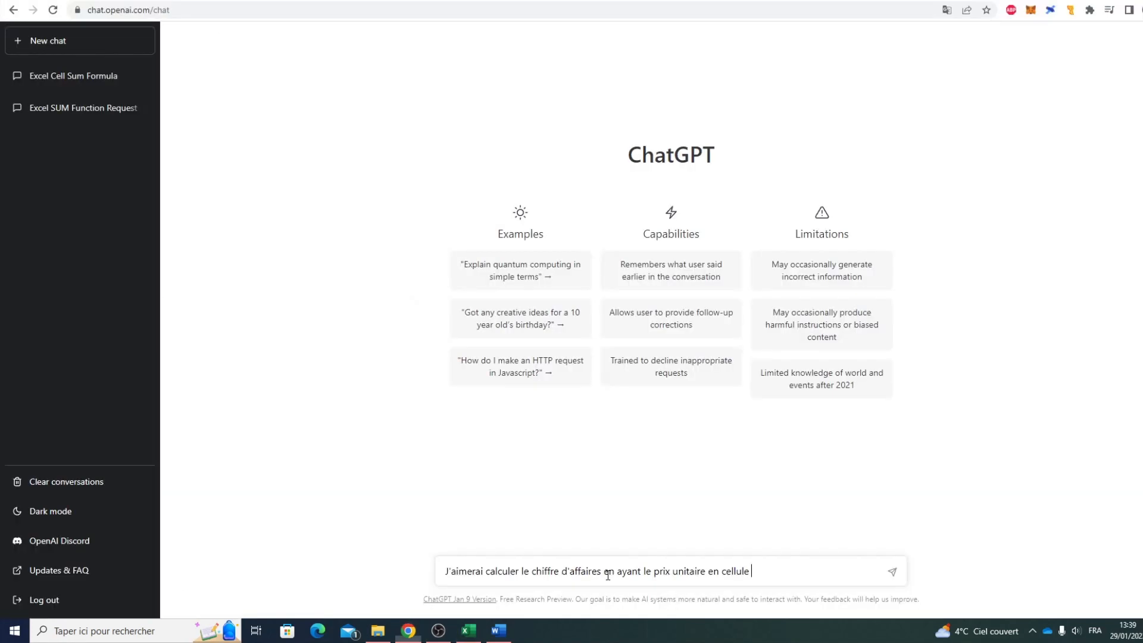
text(D3 e)
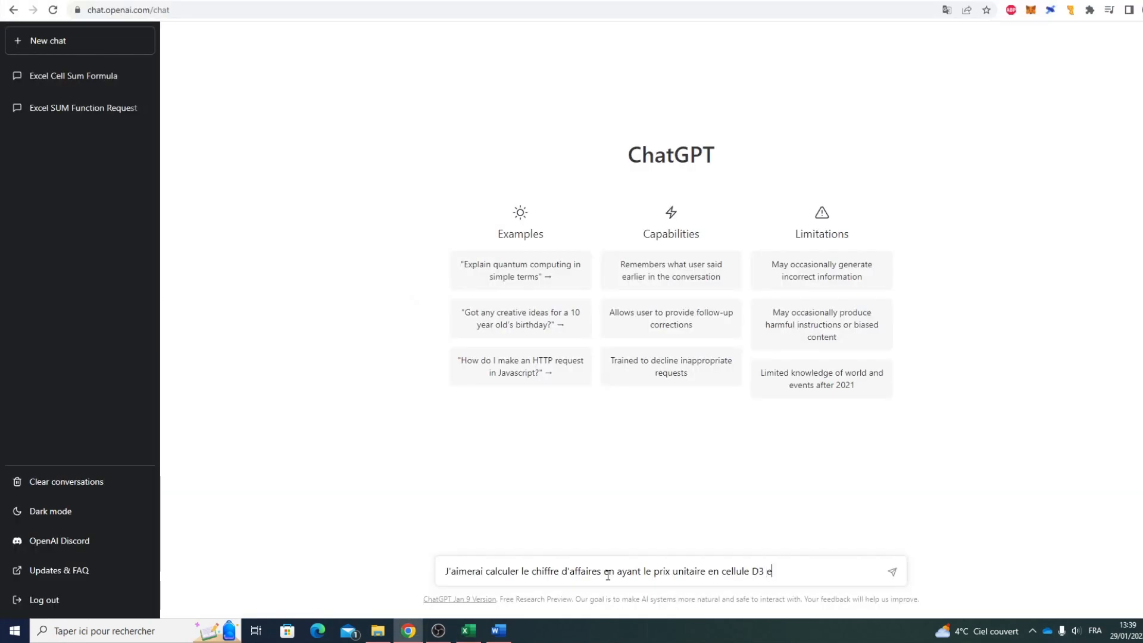
text(t la quantité en cellule C)
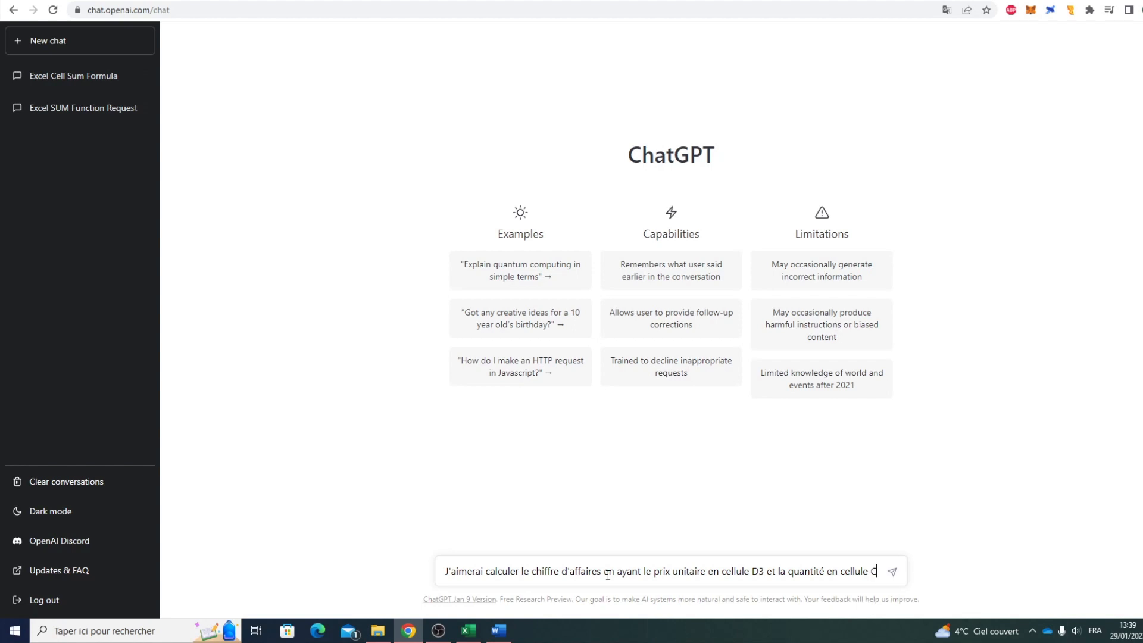
text(3 sur Excel)
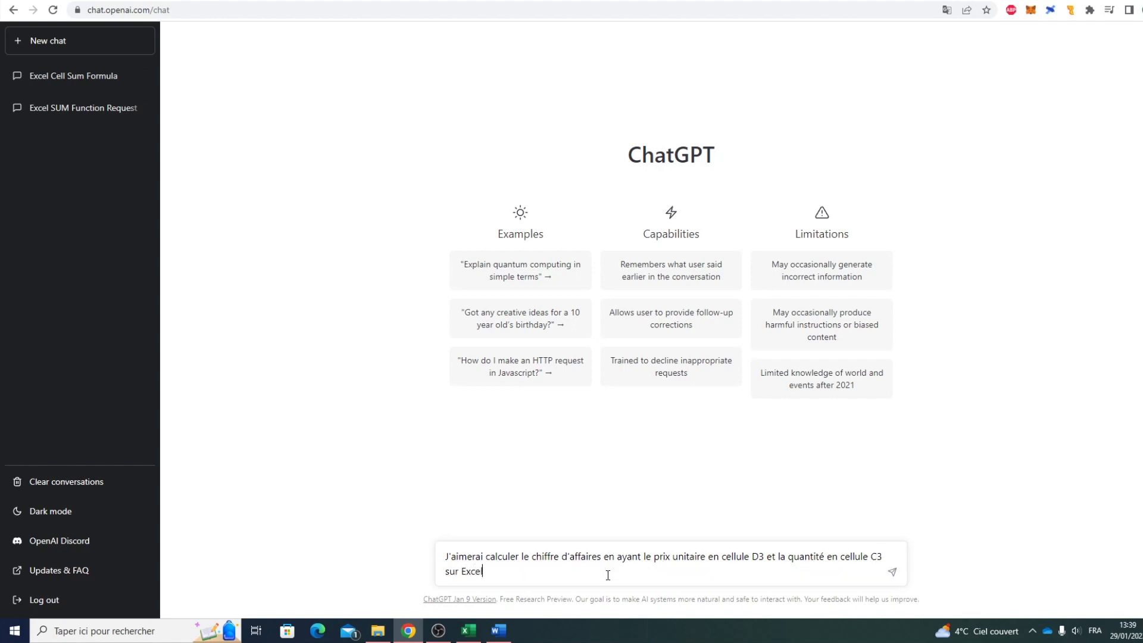
text(, quelle formule utilisée)
key(BackSpace)
key(BackSpace)
text(er)
key(Return)
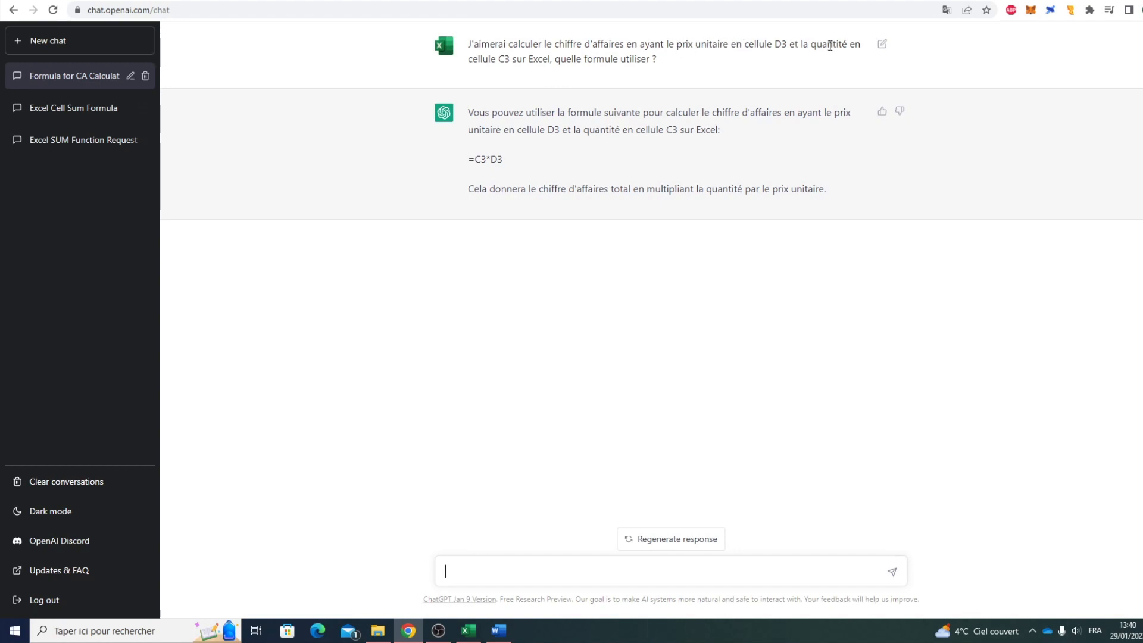
Copy the formula =C3*D3 from ChatGPT's answer and paste it into cell E3 in Excel.
drag(502, 161, 469, 168)
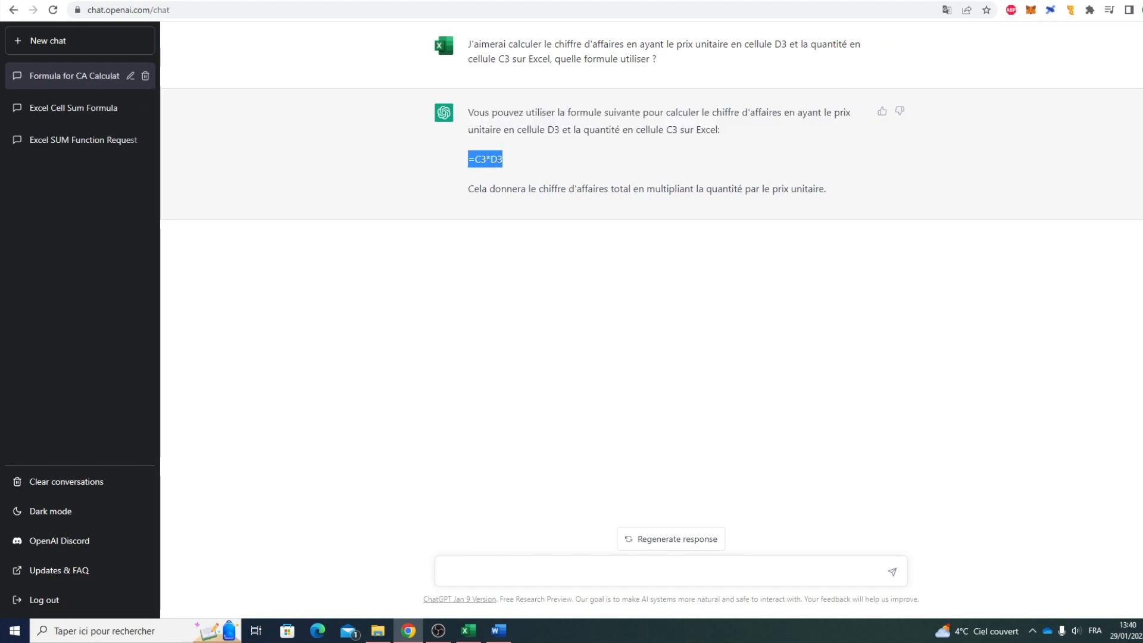
key(ctrl+c)
key(alt+Tab)
click(301, 174)
key(ctrl+v)
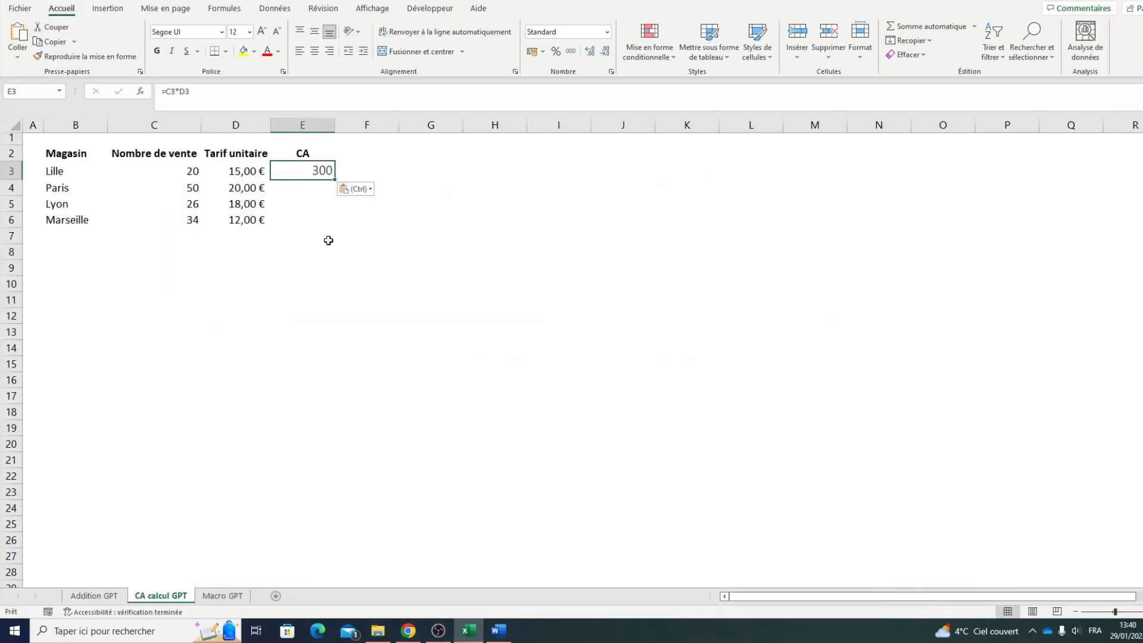
Fill the CA formula from E3 down to E6 and apply the euro accounting format to the range.
click(281, 220)
click(322, 173)
double_click(334, 178)
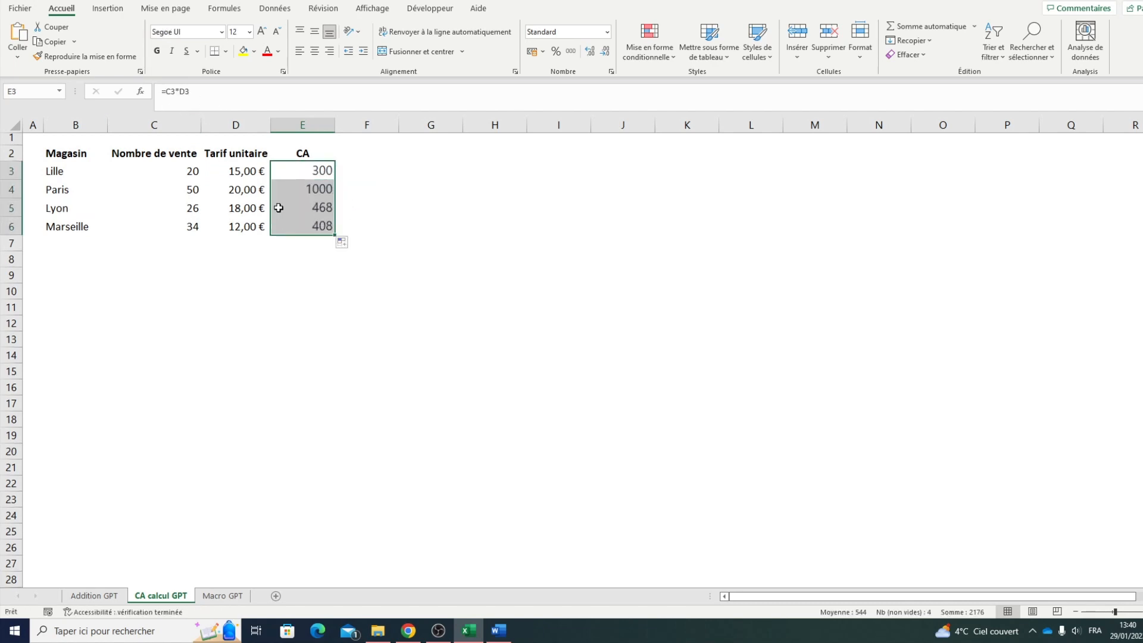
click(534, 51)
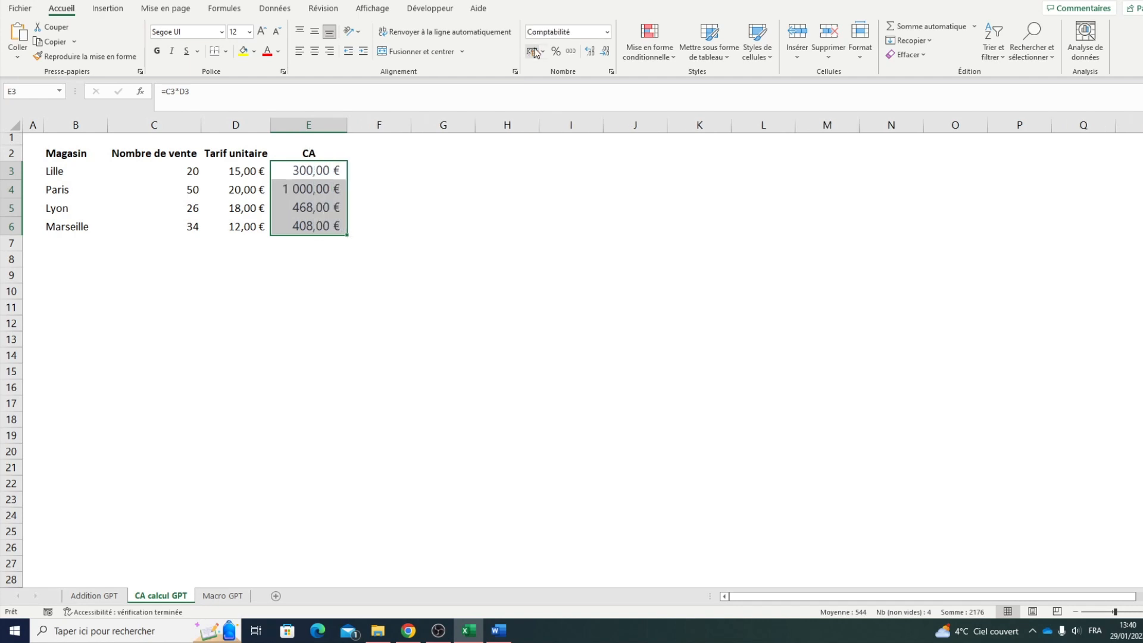
Copy the cell formatting of the unit prices in D3:D6 onto the CA values in E3:E6.
click(246, 173)
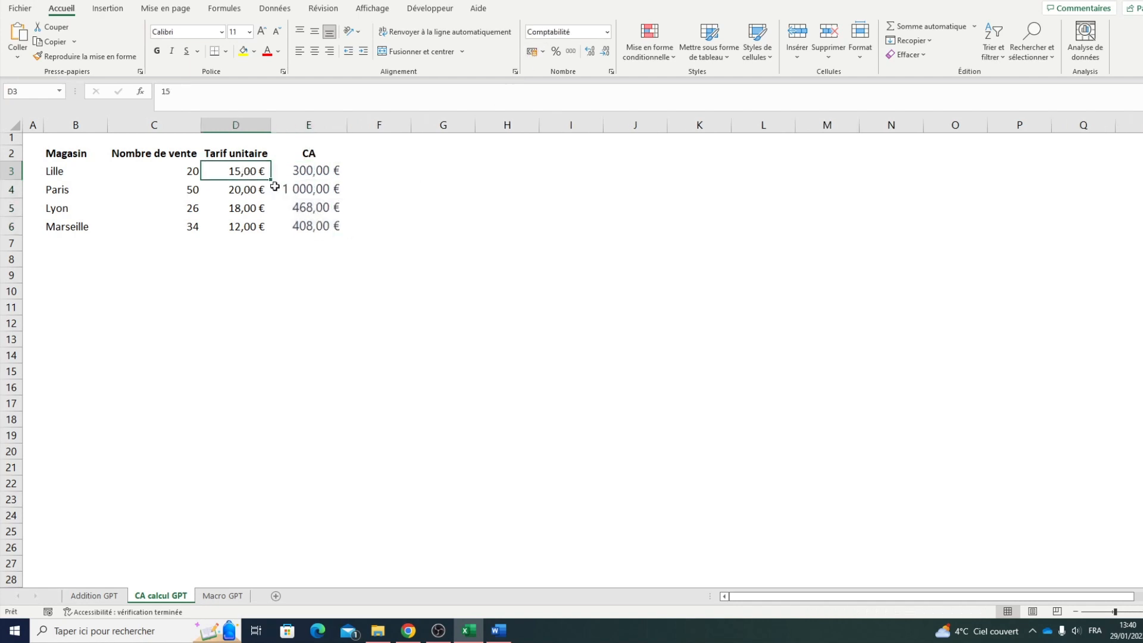
key(ctrl+shift+Down)
key(alt+l)
key(f)
key(p)
key(Right)
key(Return)
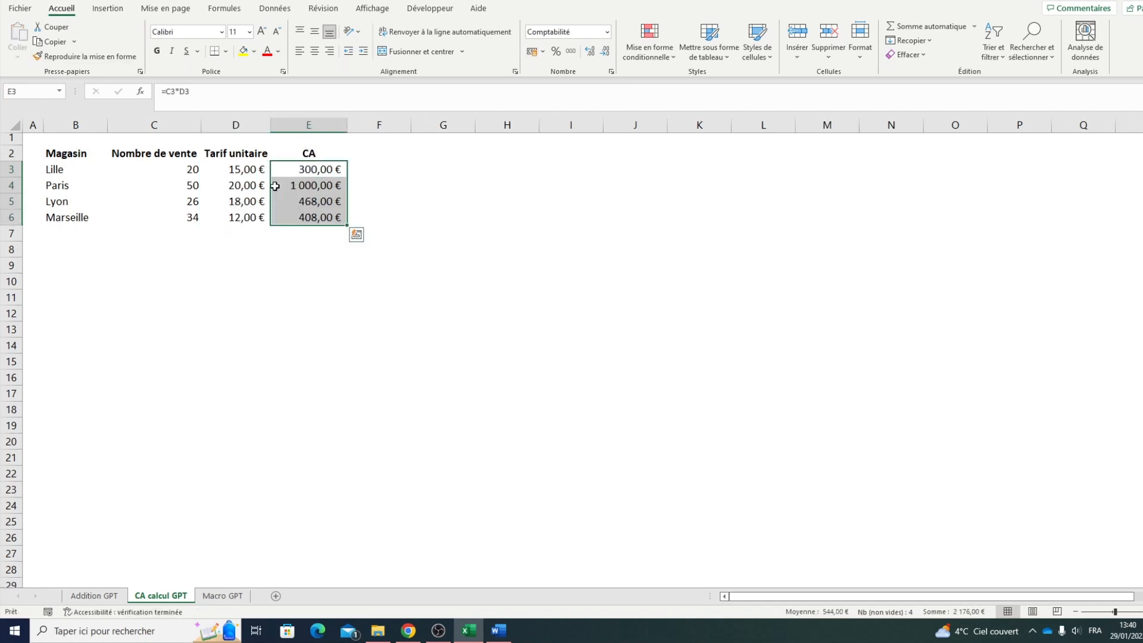
Switch to ChatGPT and start the prompt "J'aimerai coder du VBA sur Excel pour automatiser mes tâches, j'ai mes villes en colonnes A".
click(249, 201)
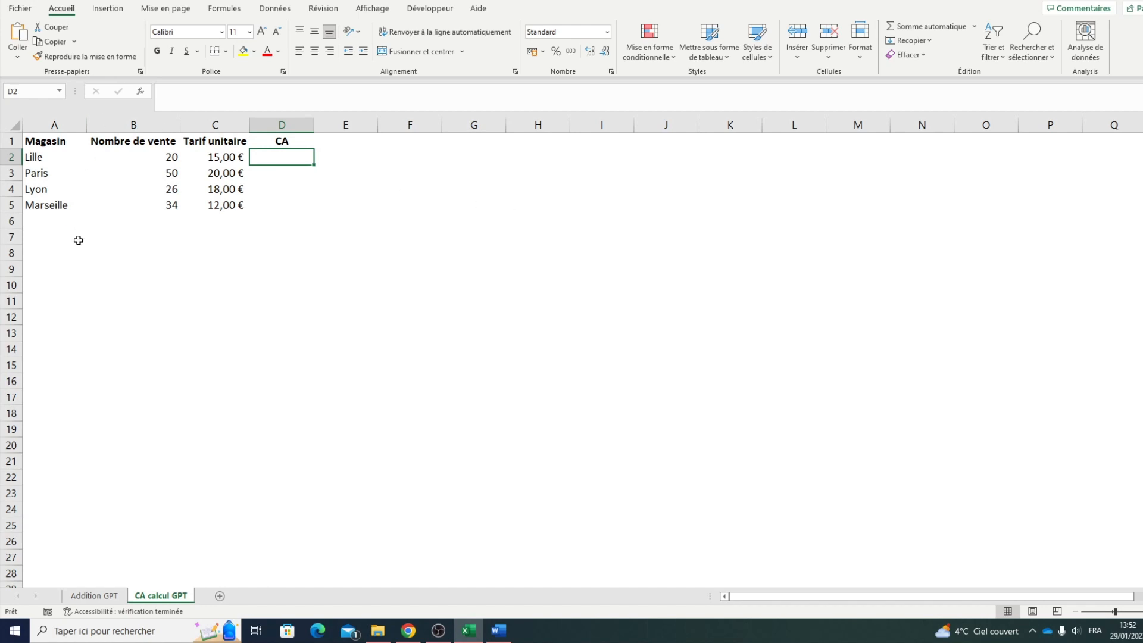
key(alt+Tab)
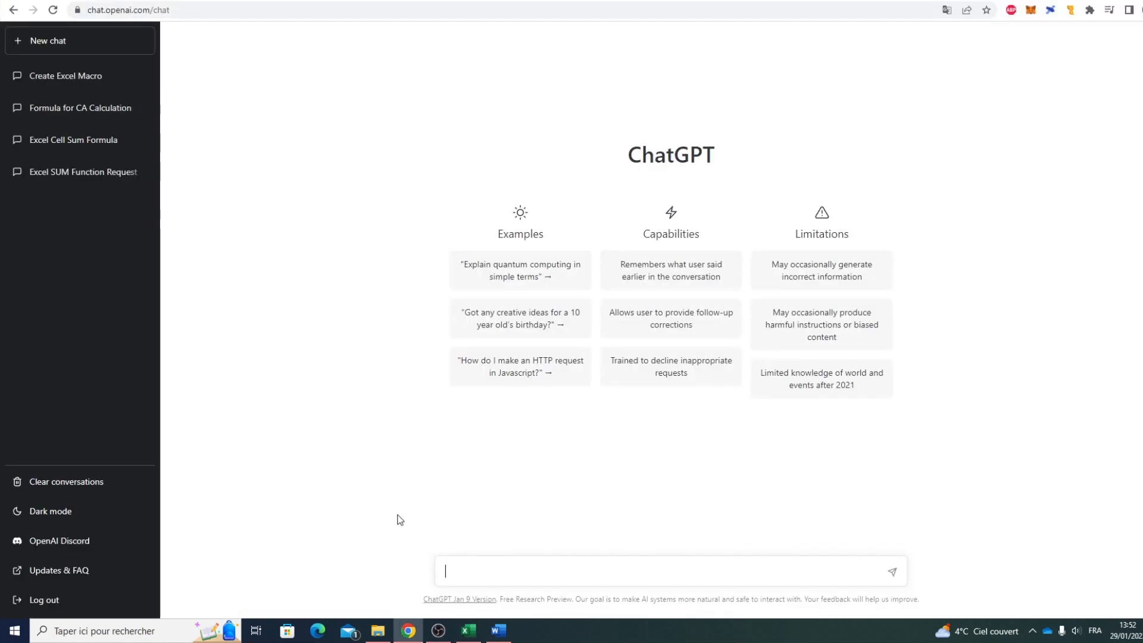
text(J'aimerai coder du VBA po)
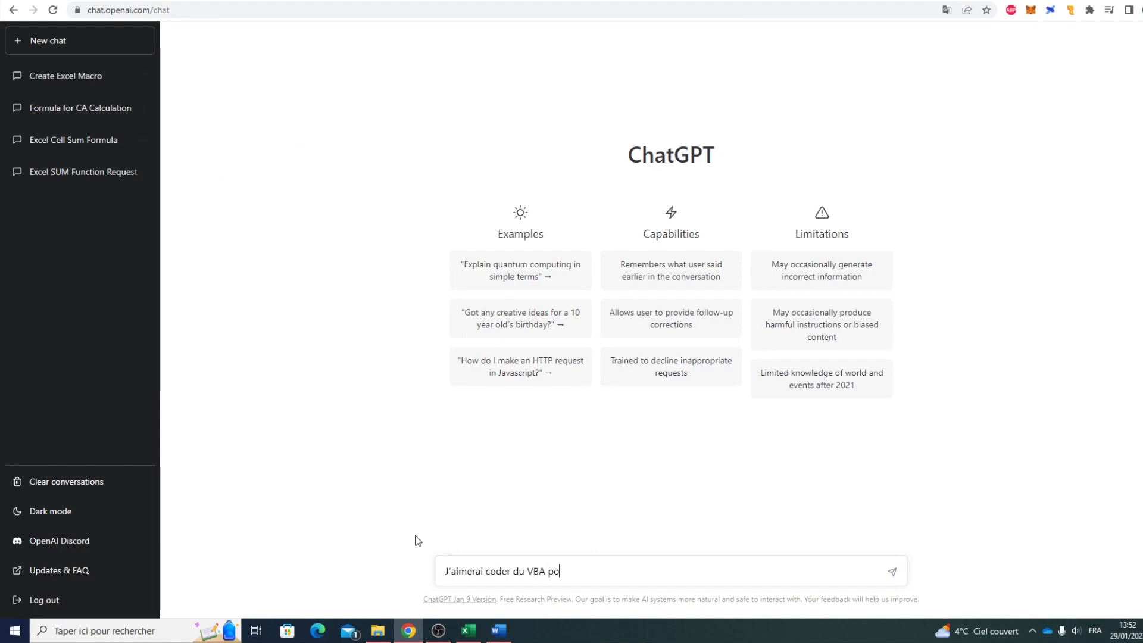
text(ur)
key(BackSpace)
key(BackSpace)
key(BackSpace)
text(sur Excel pour)
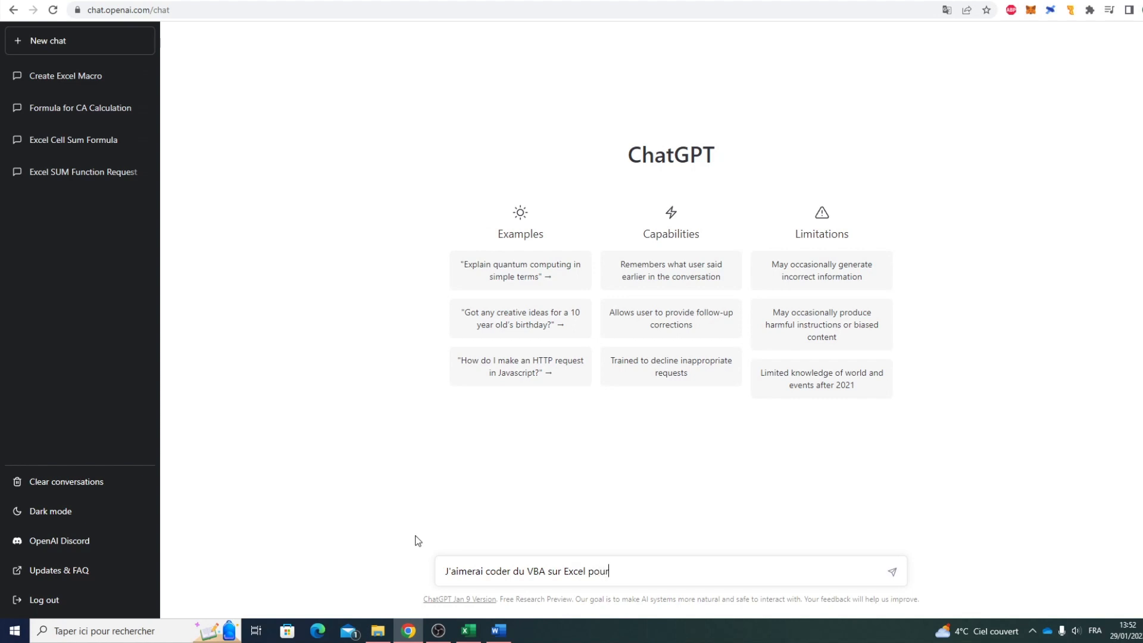
text( automatiser )
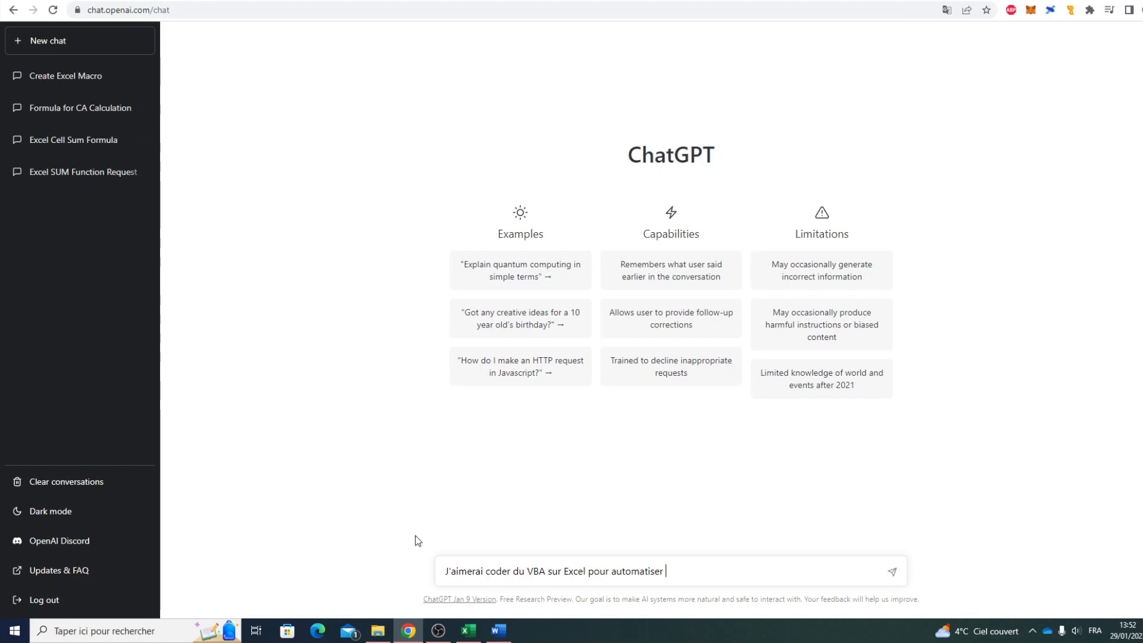
text(mes tâches, j'ai mes )
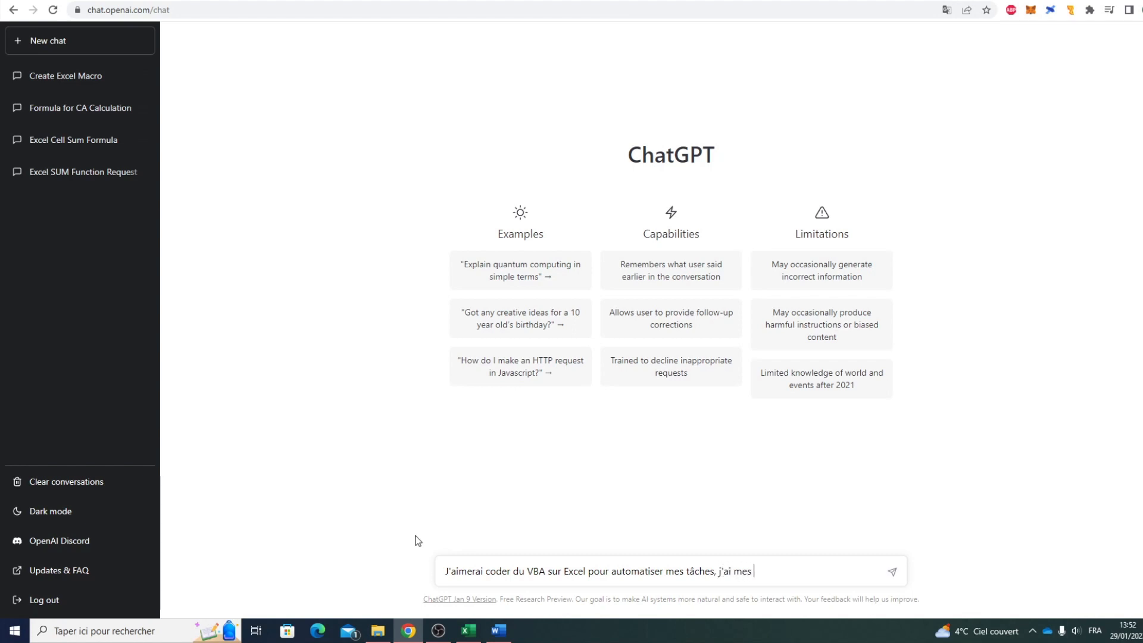
text(villes en colonnes A)
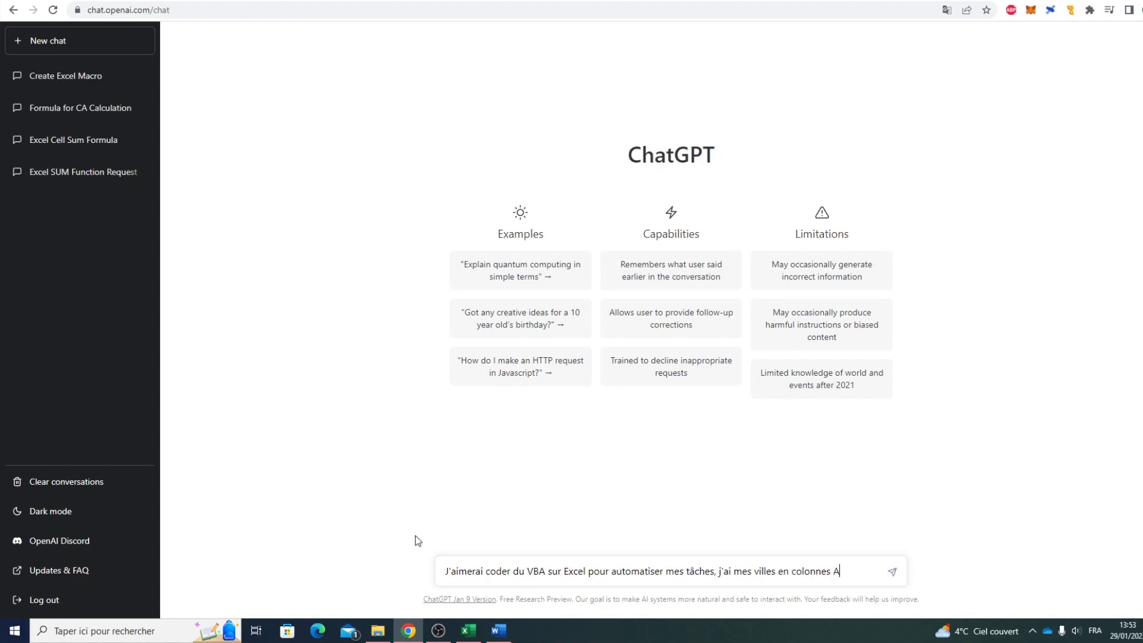
Check the column layout in Excel and continue the ChatGPT prompt with ", mon nombre de vente en colonne B".
text(, mon)
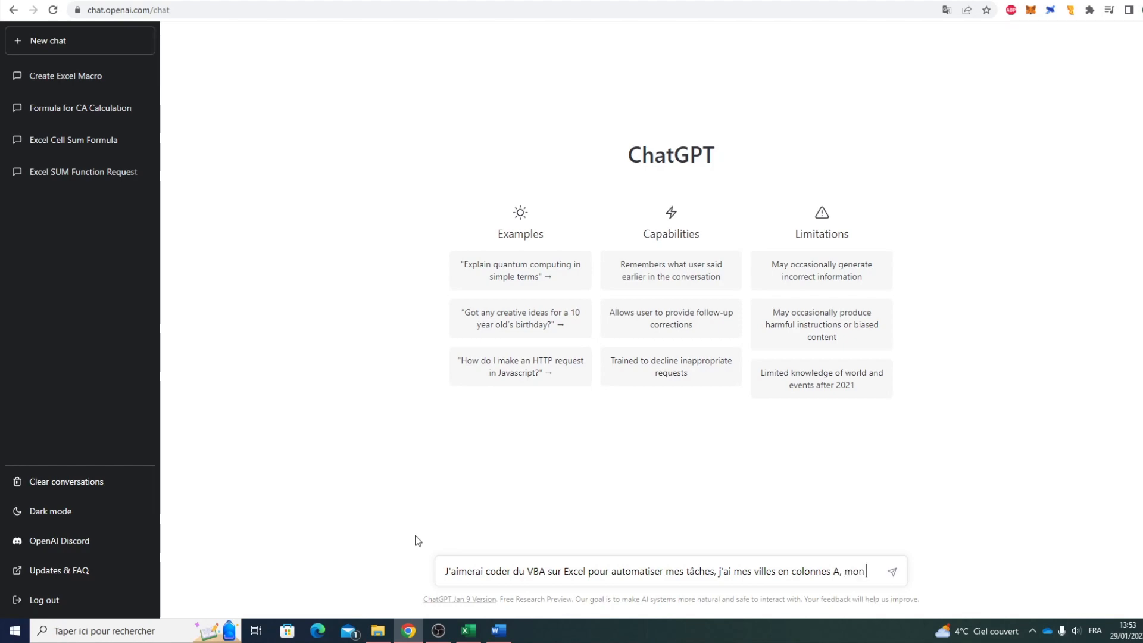
key(alt+Tab)
key(alt+Tab)
text(n)
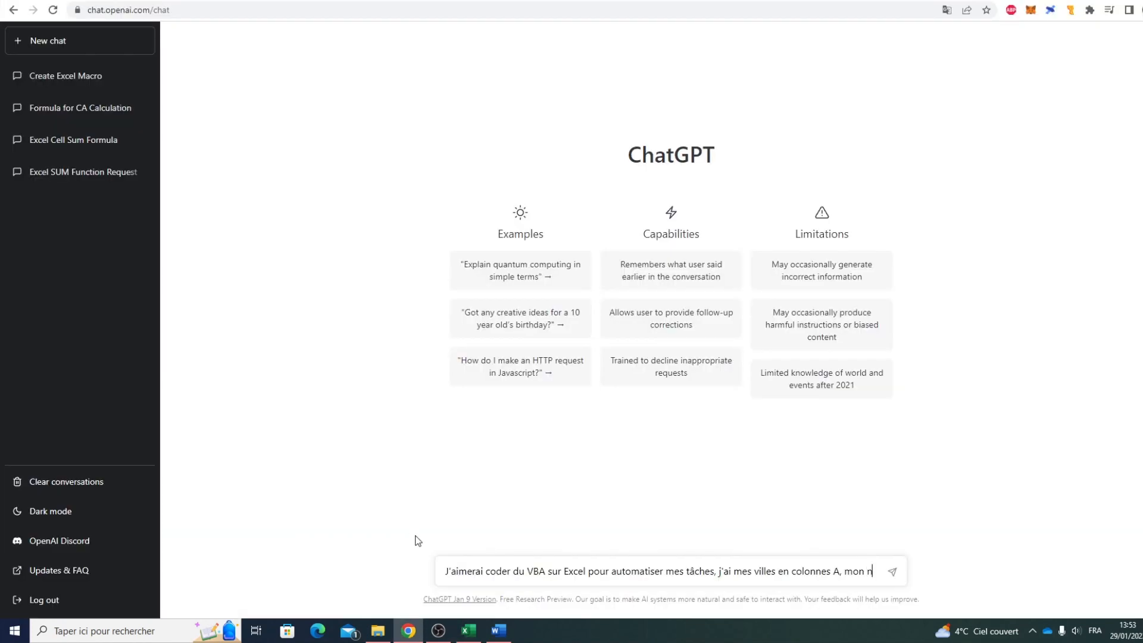
text(ombre )
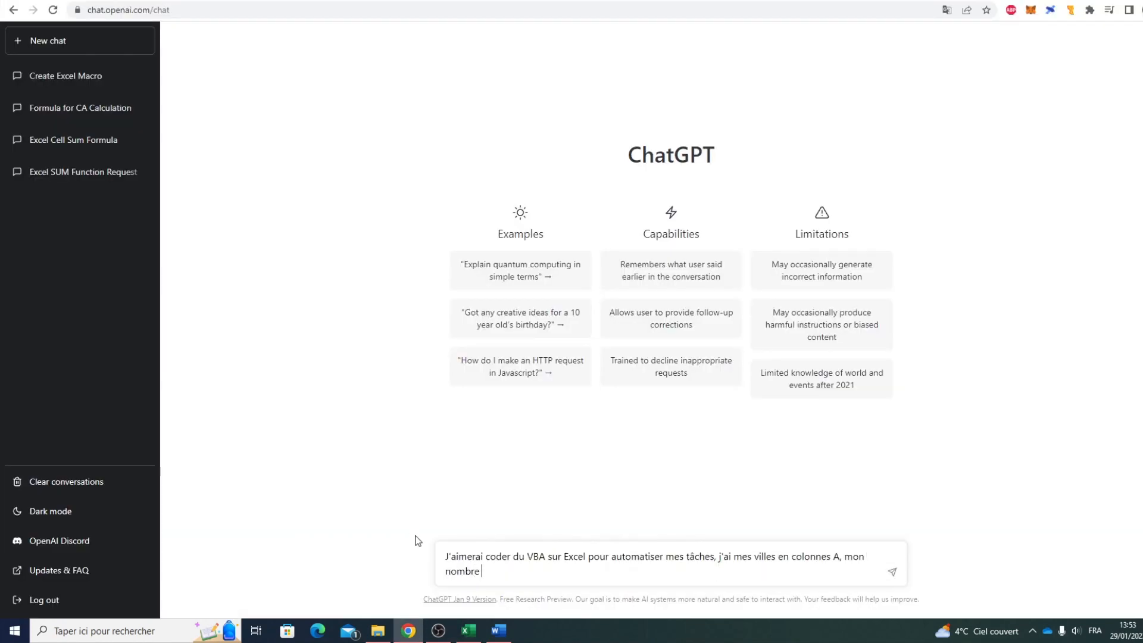
text(de vente en colonne B)
Check Excel's columns and add to the prompt ", mon tarif unitaire en colonne C, j'aimerai calculer le CA pour la colonne D allant des cellules D2 à D5".
key(alt+Tab)
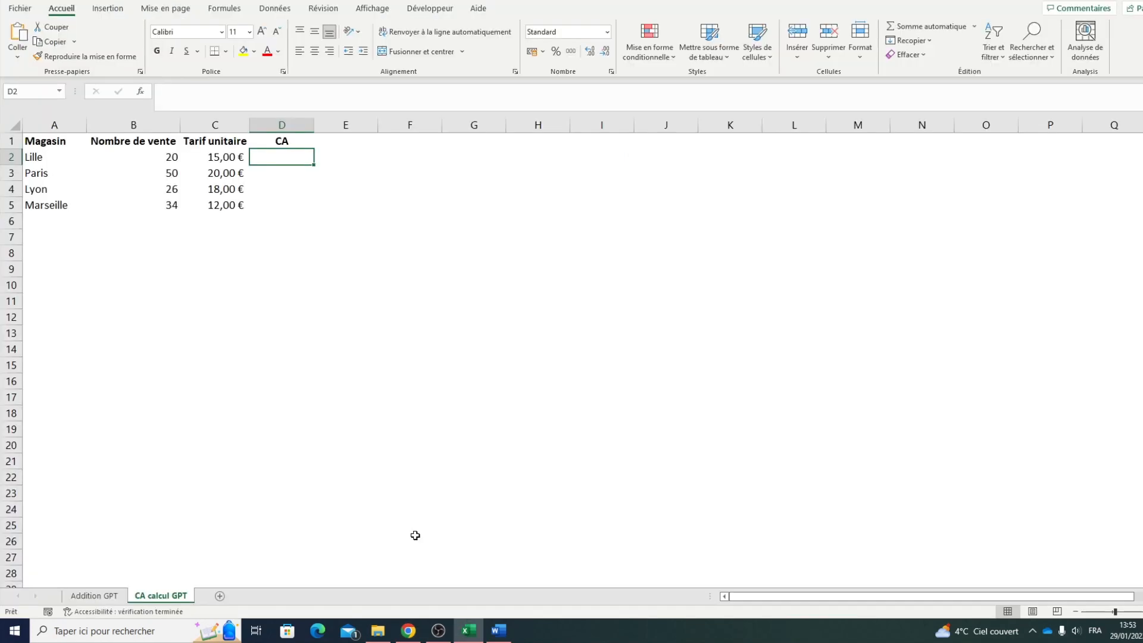
key(alt+Tab)
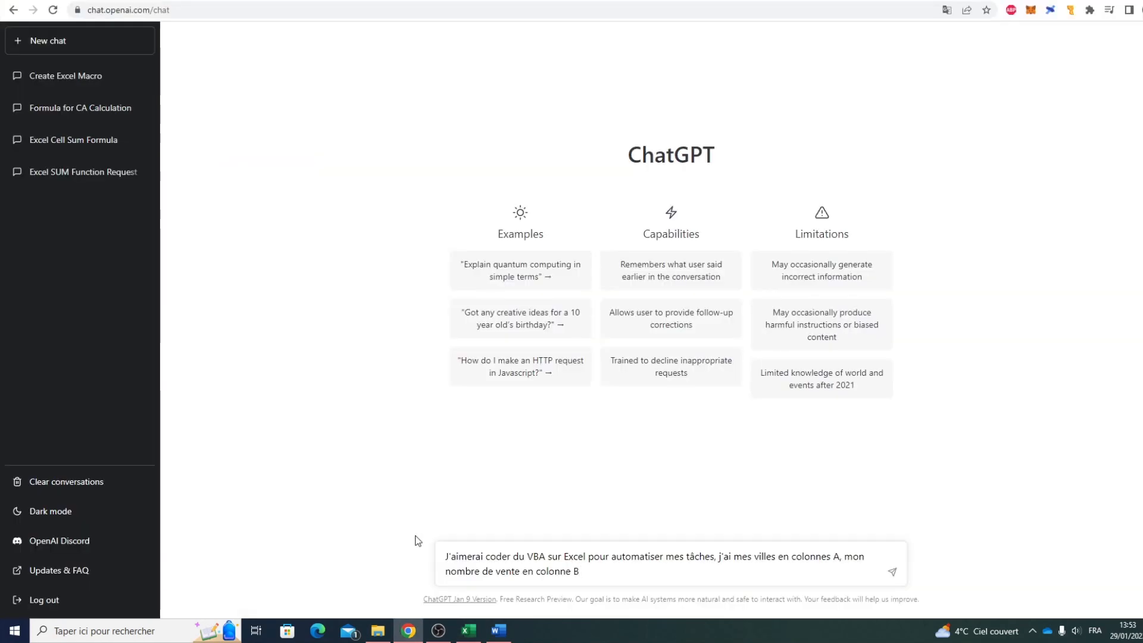
text(, mon tarif unitair)
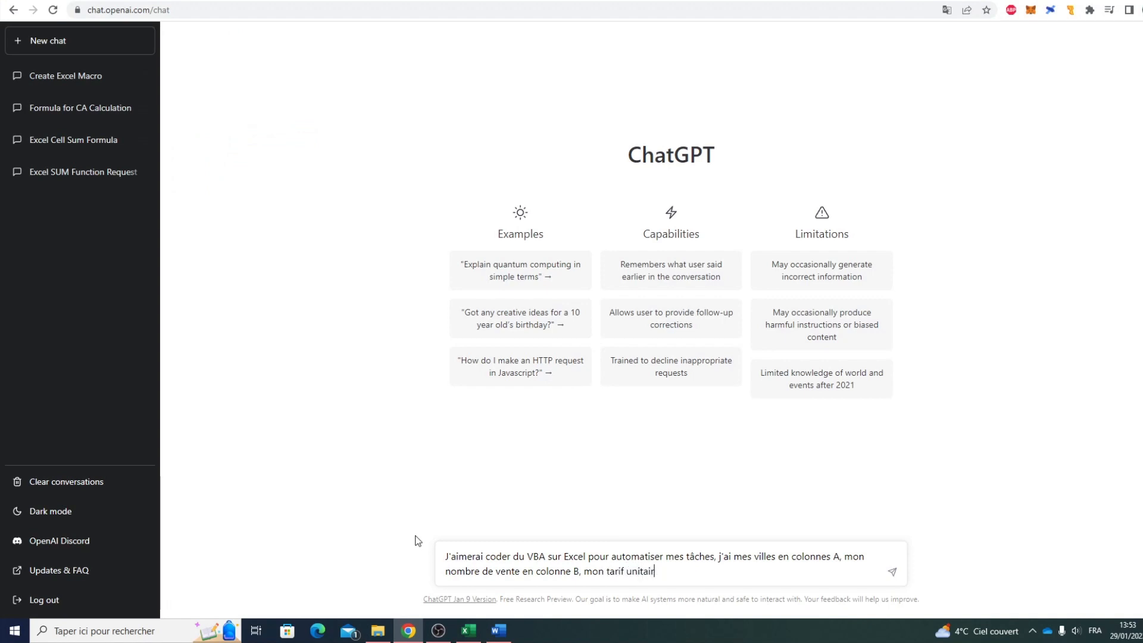
text(e en colonn)
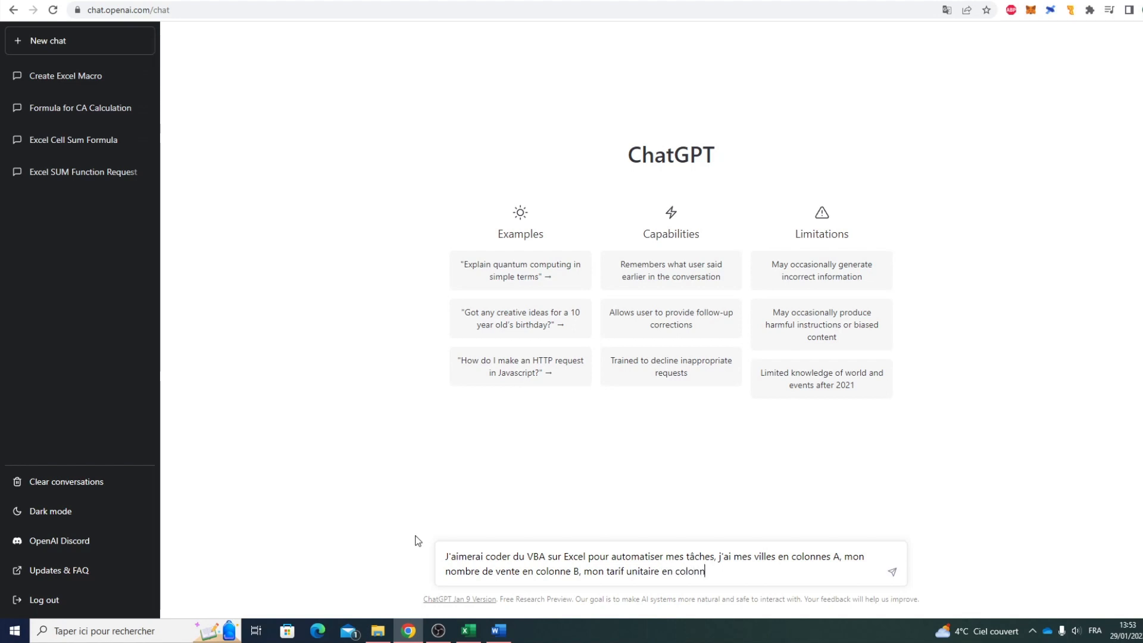
text(e C, j'aimerai calcul)
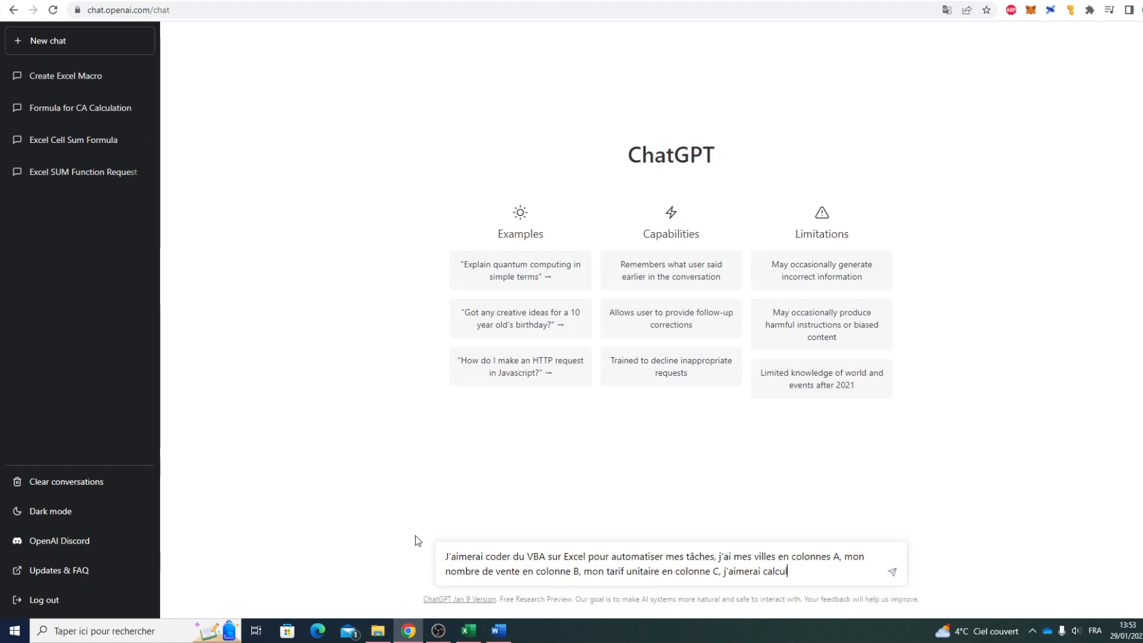
text(er le CA pour la colonne)
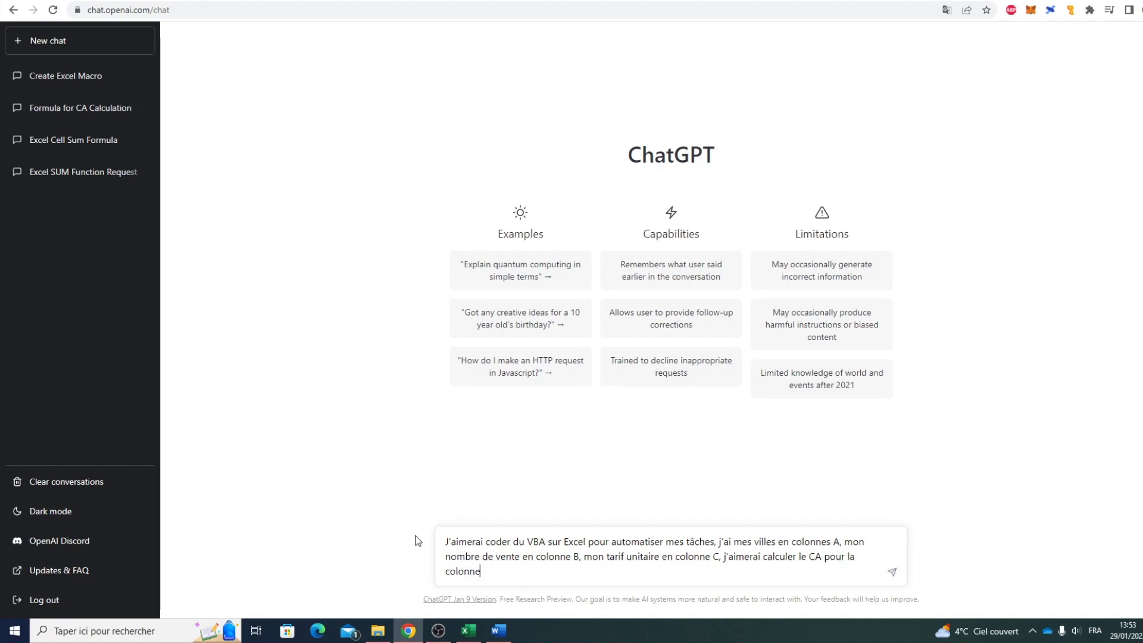
text( D allant des co)
key(BackSpace)
text(ellules )
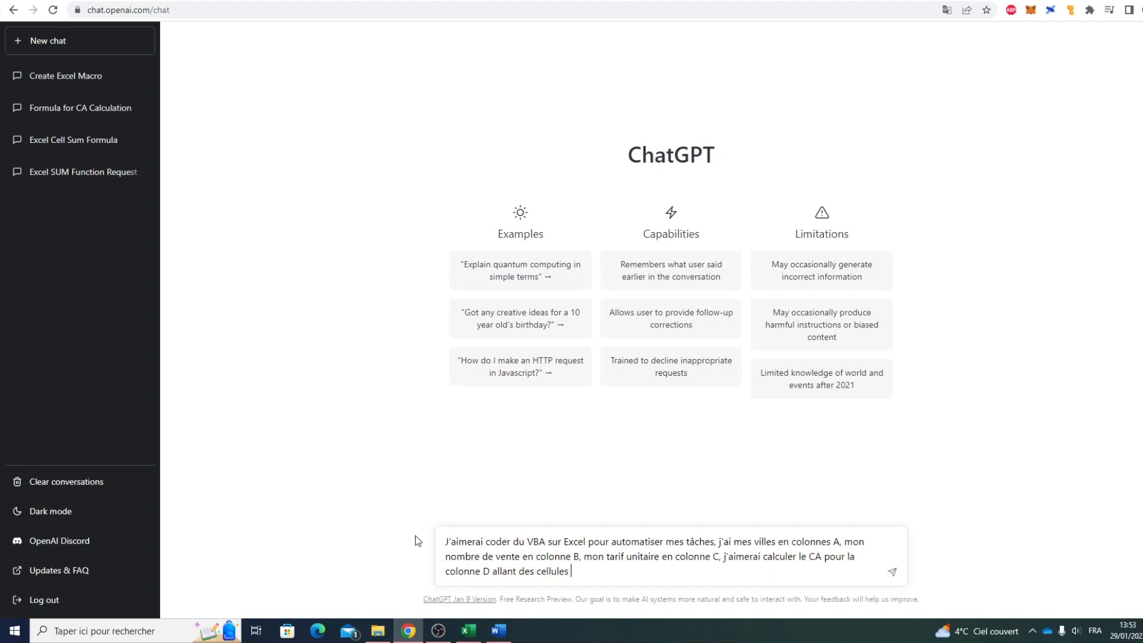
text(D 2 à D5)
Check the CA range in Excel, complete the prompt with "et faire un graphique avec le CA par ville" and send it.
key(alt+Tab)
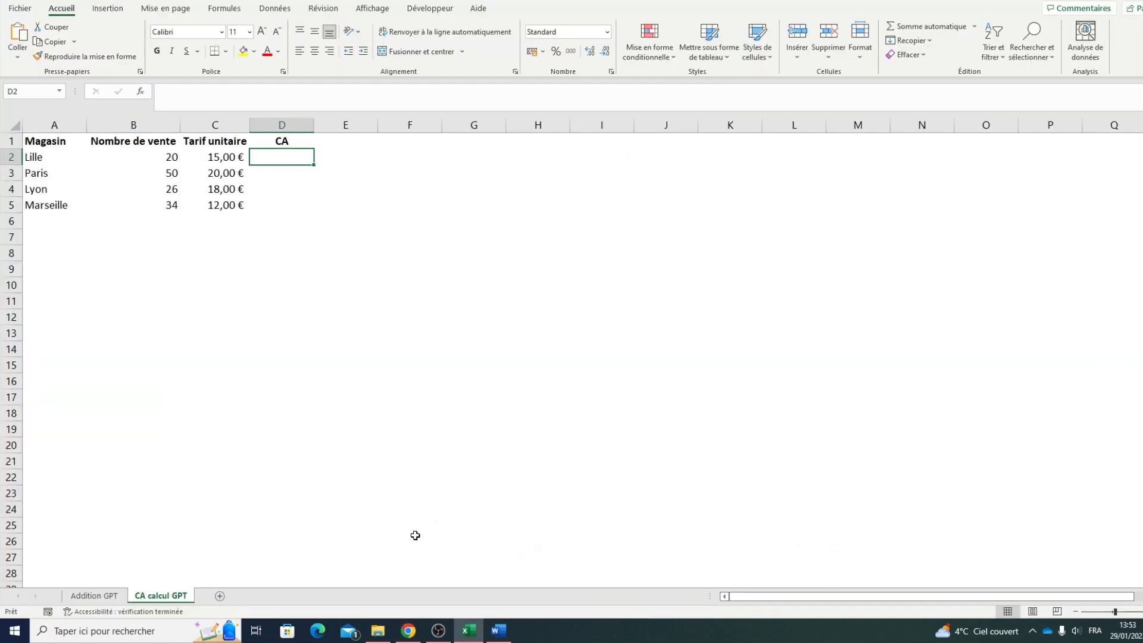
key(alt+Tab)
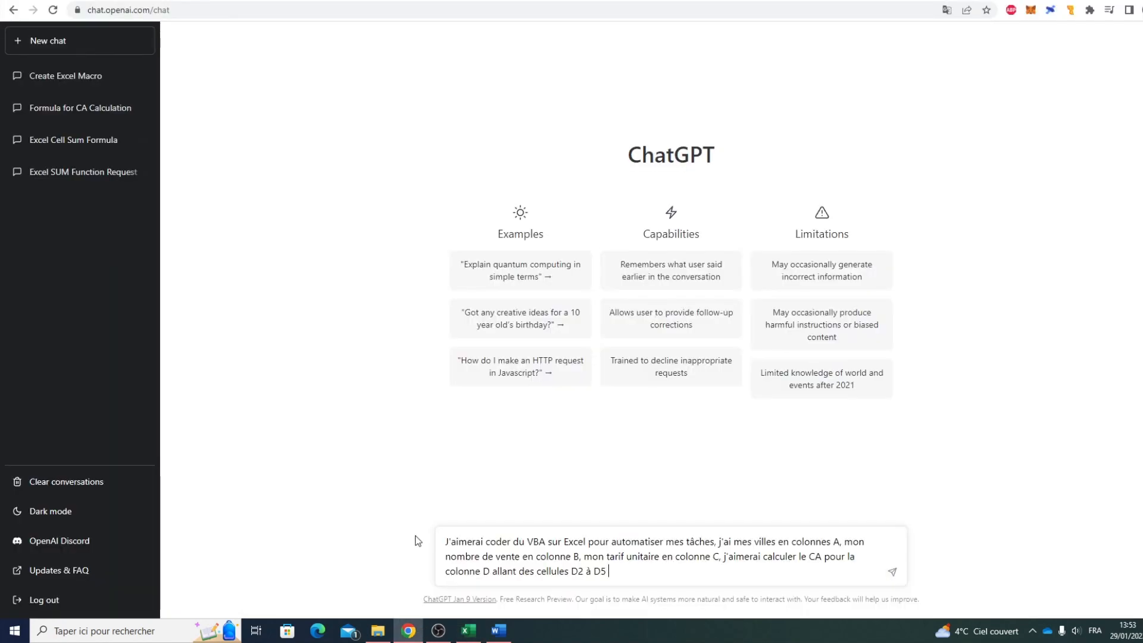
text(et faire un graphiq)
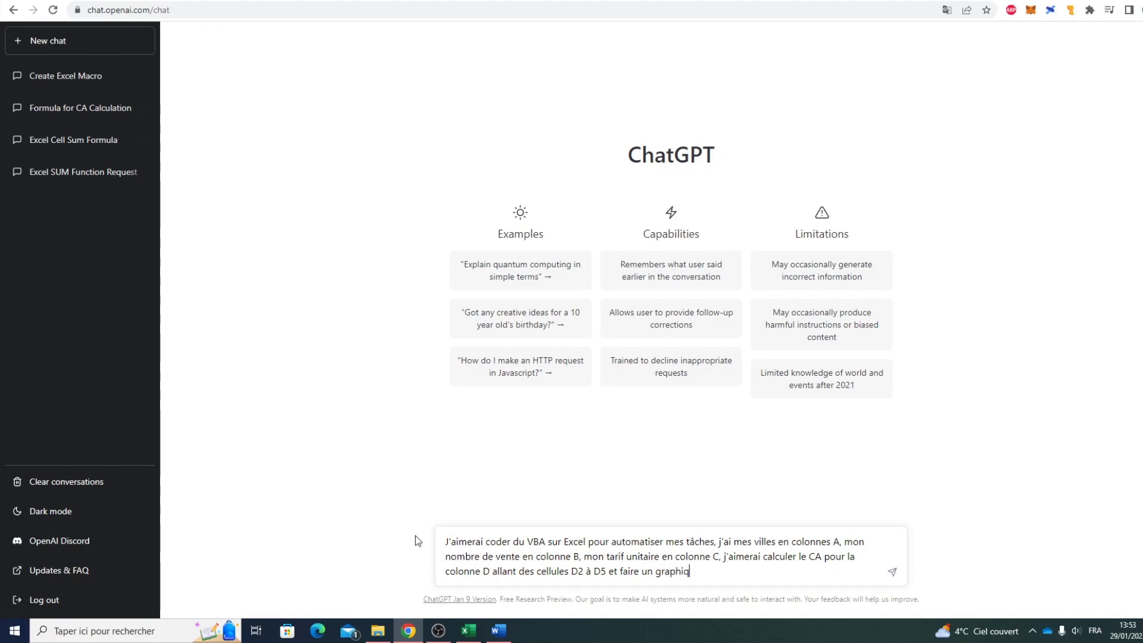
text(ue avec le CA par ville)
key(Return)
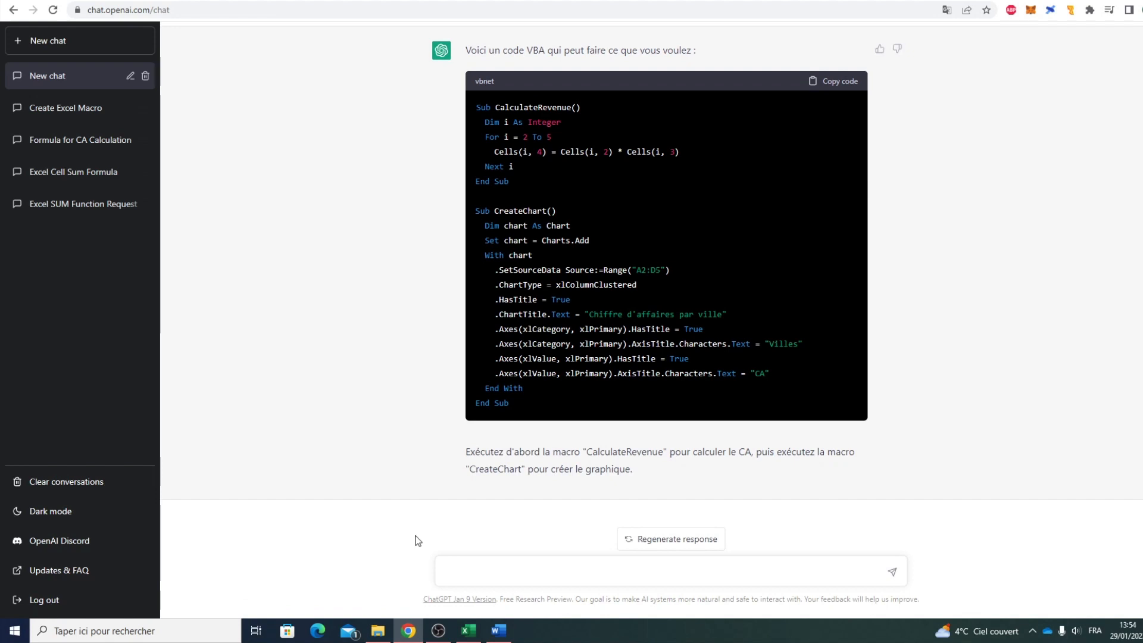
Copy the CalculateRevenue and CreateChart code from ChatGPT's answer and replace all the existing code in the Excel workbook's Module1 with it.
drag(521, 403, 476, 113)
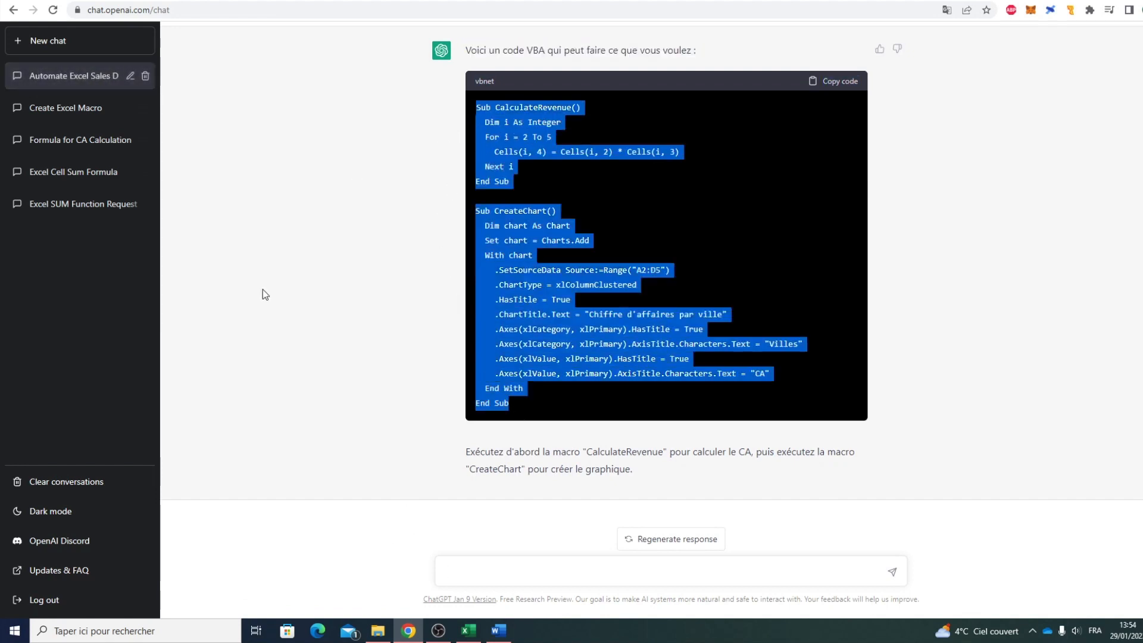
click(482, 636)
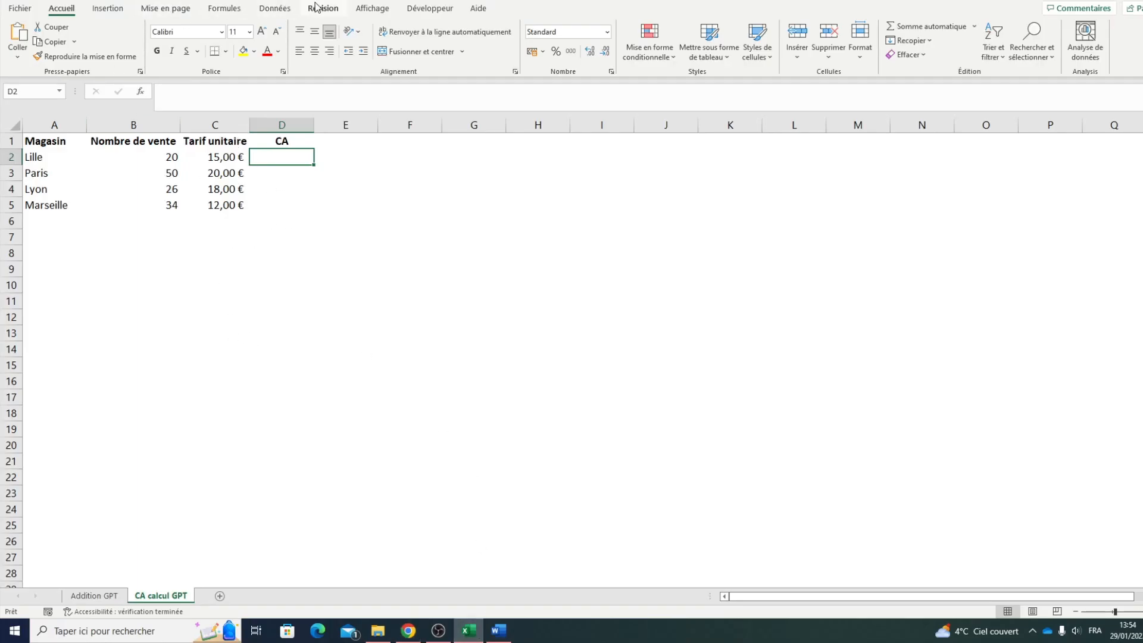
click(427, 8)
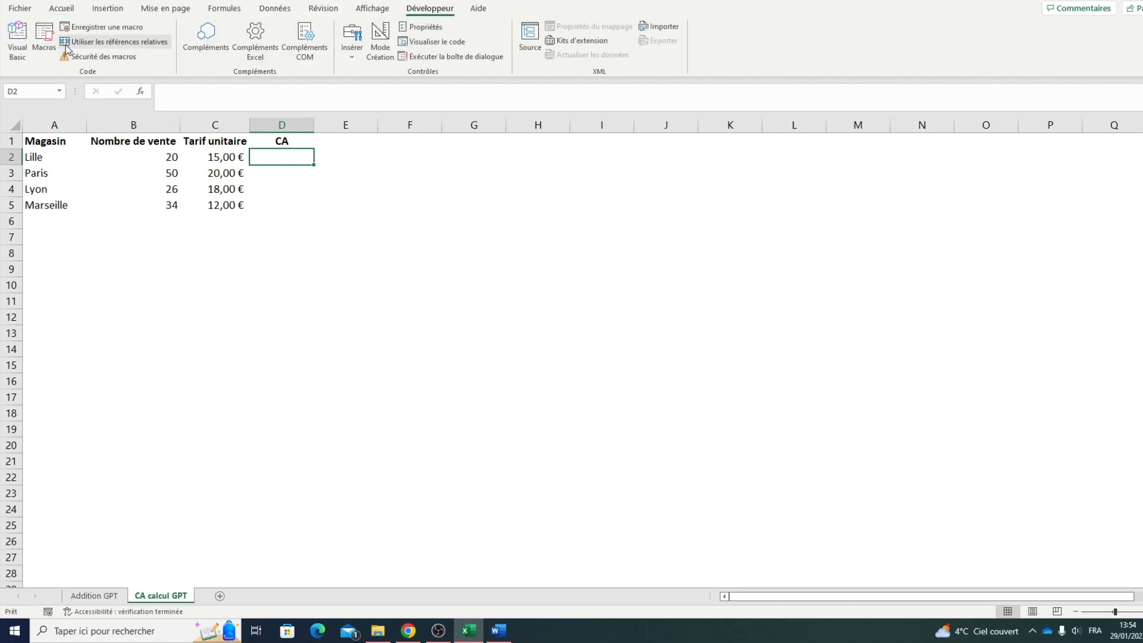
click(44, 37)
click(395, 264)
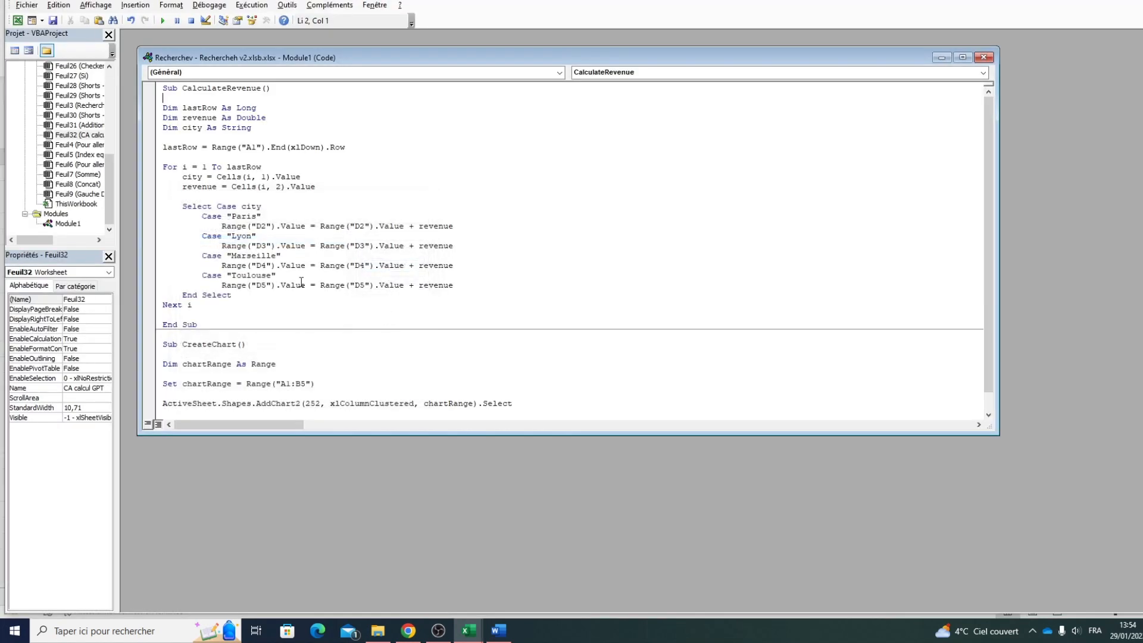
key(ctrl+a)
text(Sub CalculateRevenue()   Dim i As Integer   For i = 2 To 5     Cells(i, 4) = Cells(i, 2) * Cells(i, 3)   Next i End Sub  Sub CreateChart()   Dim chart As chart   Set chart = Charts.Add   With chart     .SetSourceData Source:=Range("A2:D5")     .ChartType = xlColumnClustered     .HasTitle = True     .ChartTitle.Text = "Chiffre d'affaires par ville"     .Axes(xlCategory, xlPrimary).HasTitle = True     .Axes(xlCategory, xlPrimary).AxisTitle.Characters.Text = "Villes"     .Axes(xlValue, xlPrimary).HasTitle = True     .Axes(xlValue, xlPrimary).AxisTitle.Characters.Text = "CA"   End With End Sub)
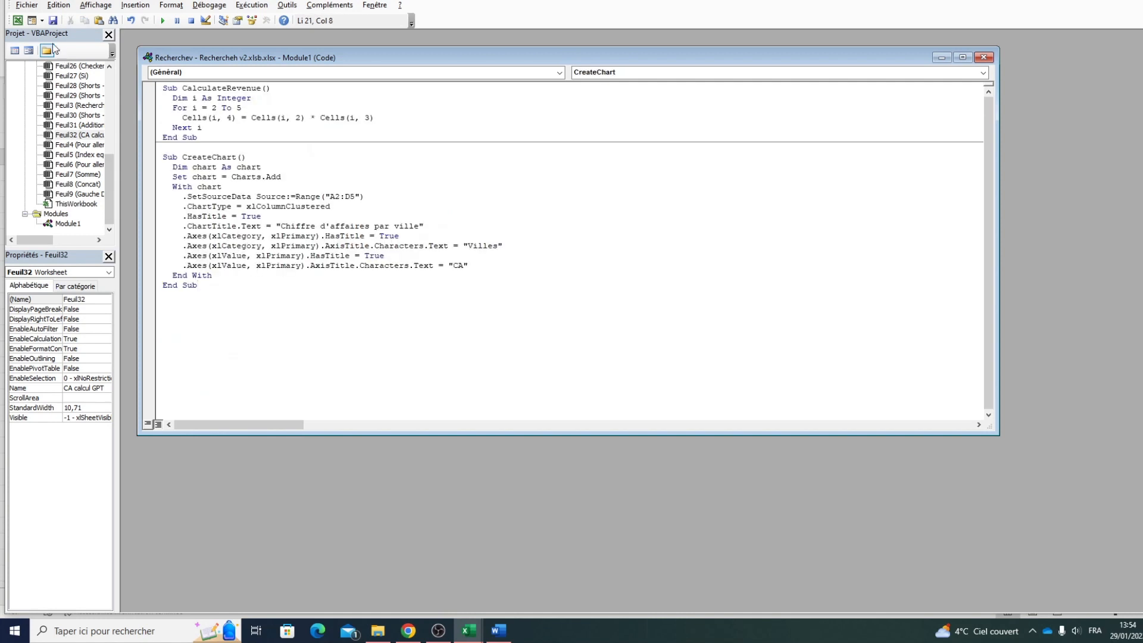
Return to the worksheet and run the CalculateRevenue macro to fill the CA column.
key(alt+F11)
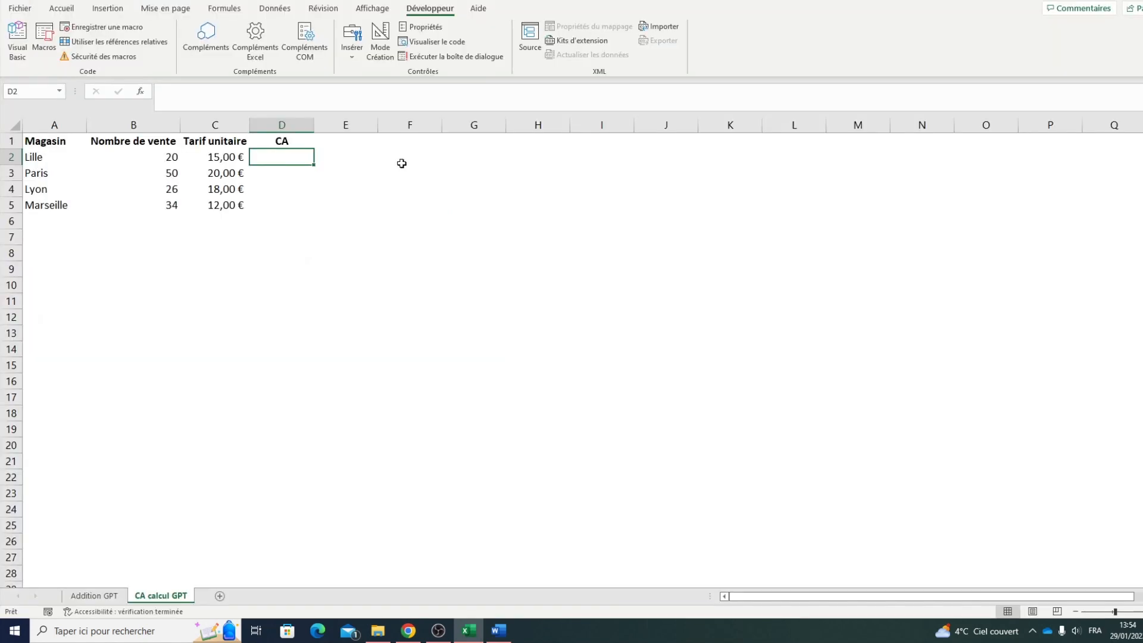
click(44, 37)
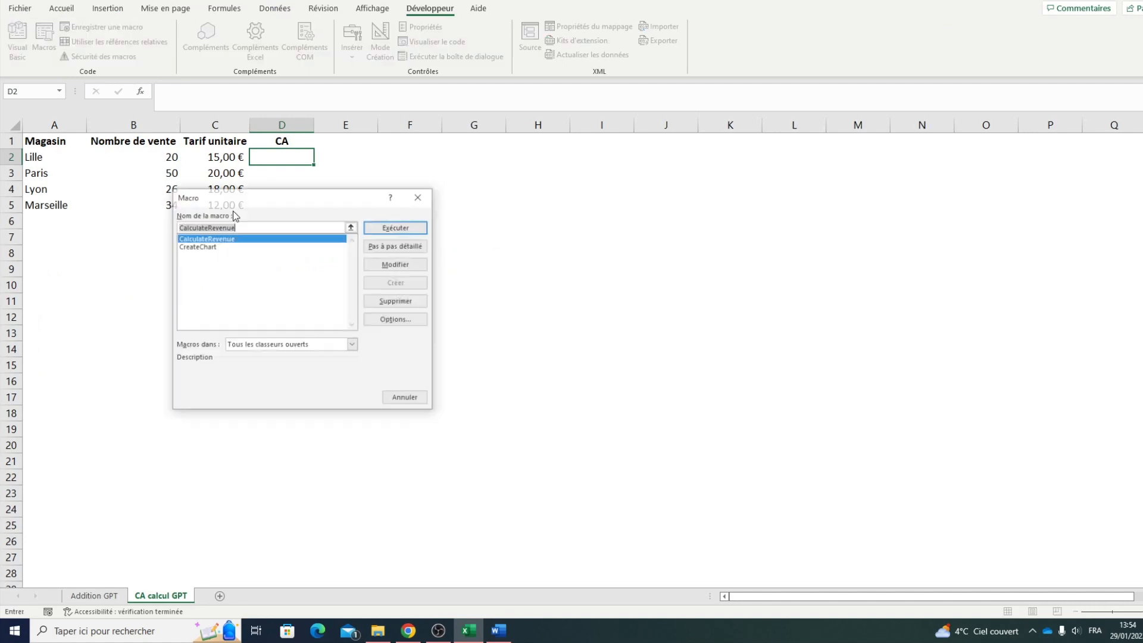
click(391, 229)
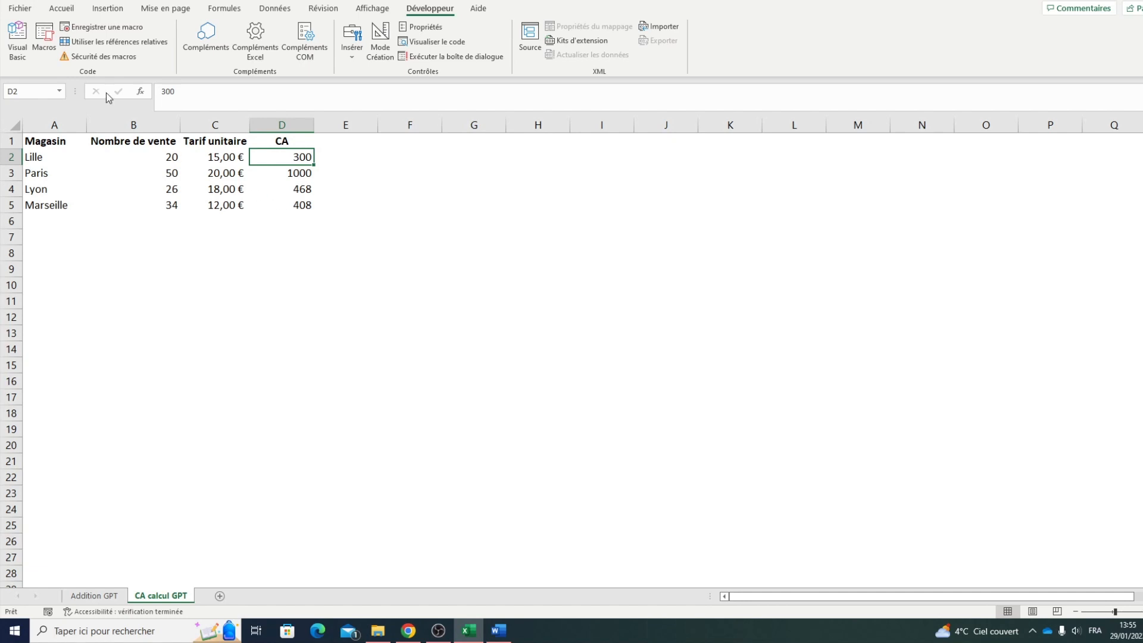
Run the CreateChart macro to generate the column chart and dismiss the Visual Basic error dialog.
click(44, 36)
click(212, 246)
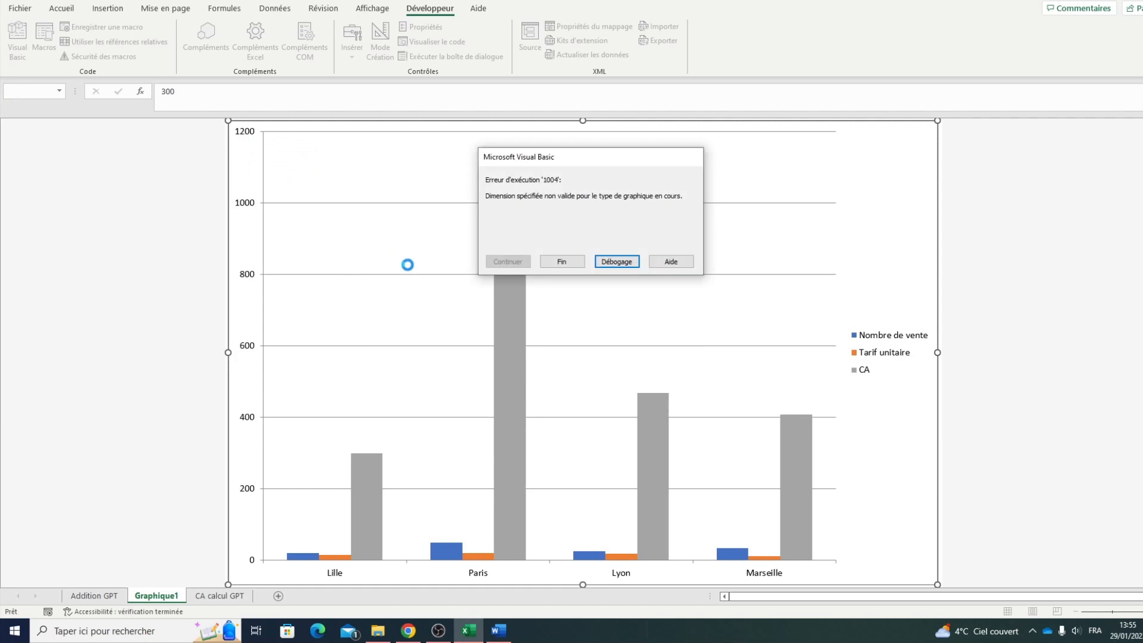
key(Escape)
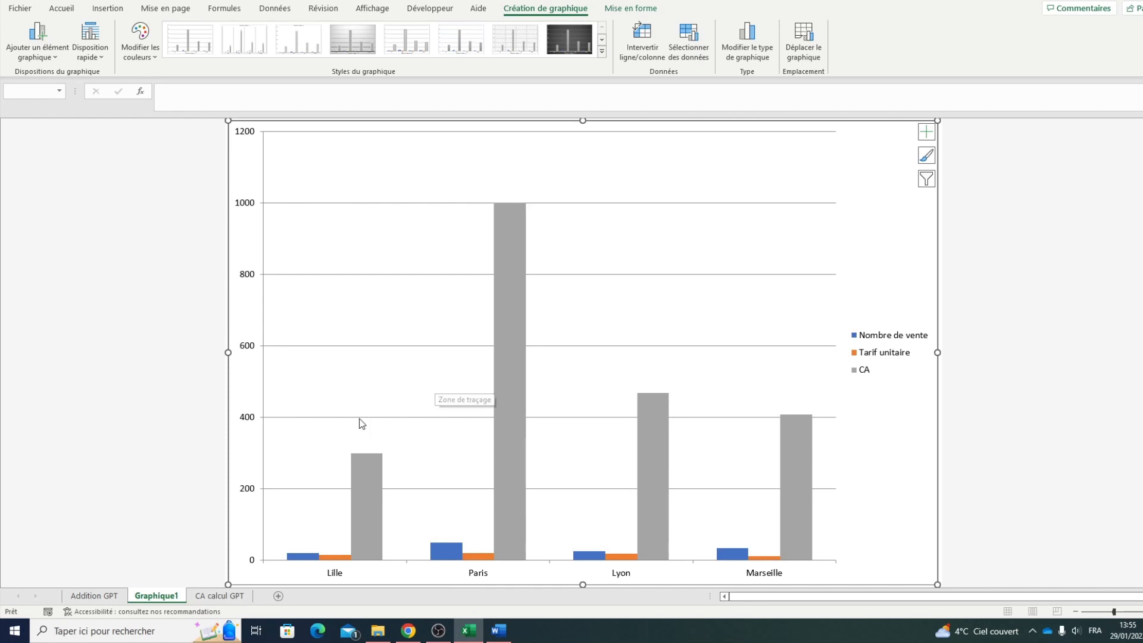
Delete the "Nombre de vente" data series from the column chart on the Graphique1 sheet.
click(357, 459)
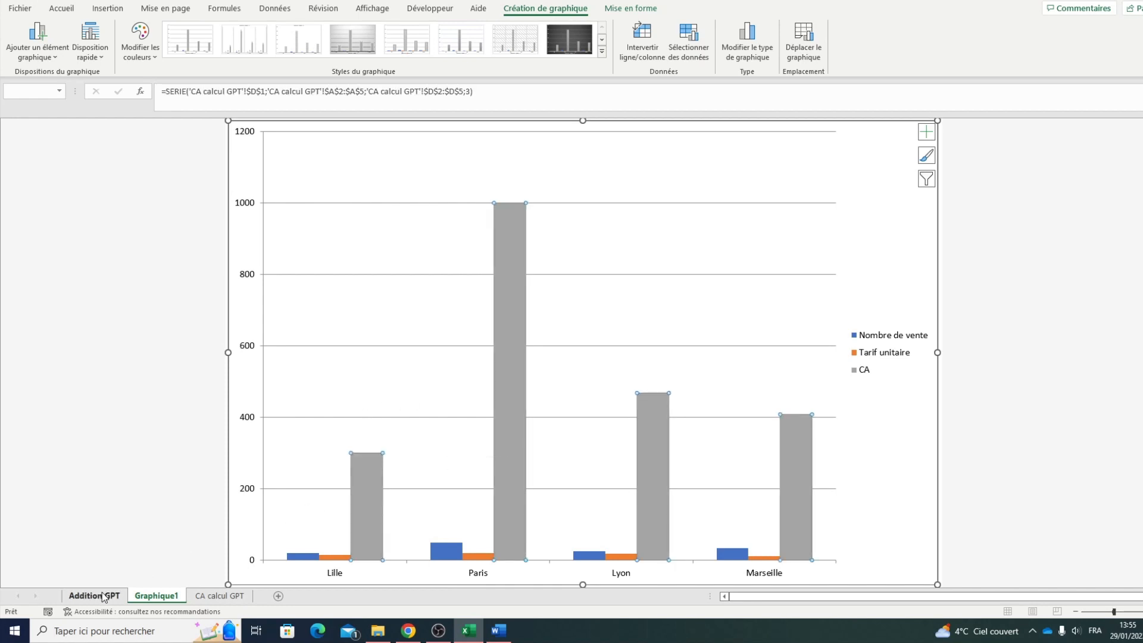
click(430, 8)
right_click(446, 390)
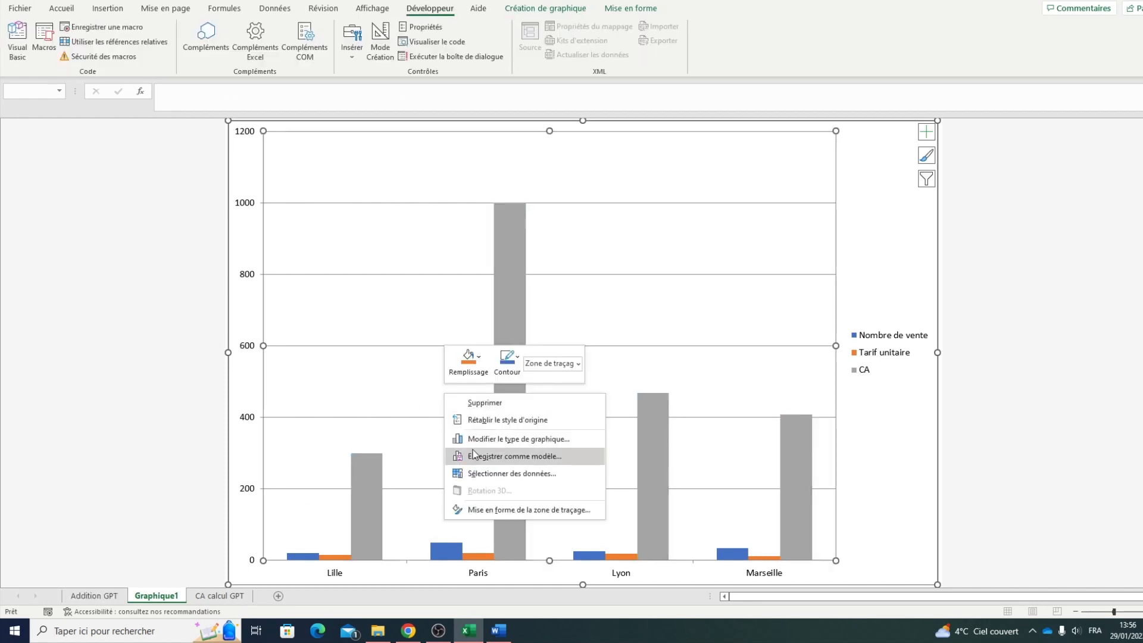
click(407, 440)
right_click(447, 556)
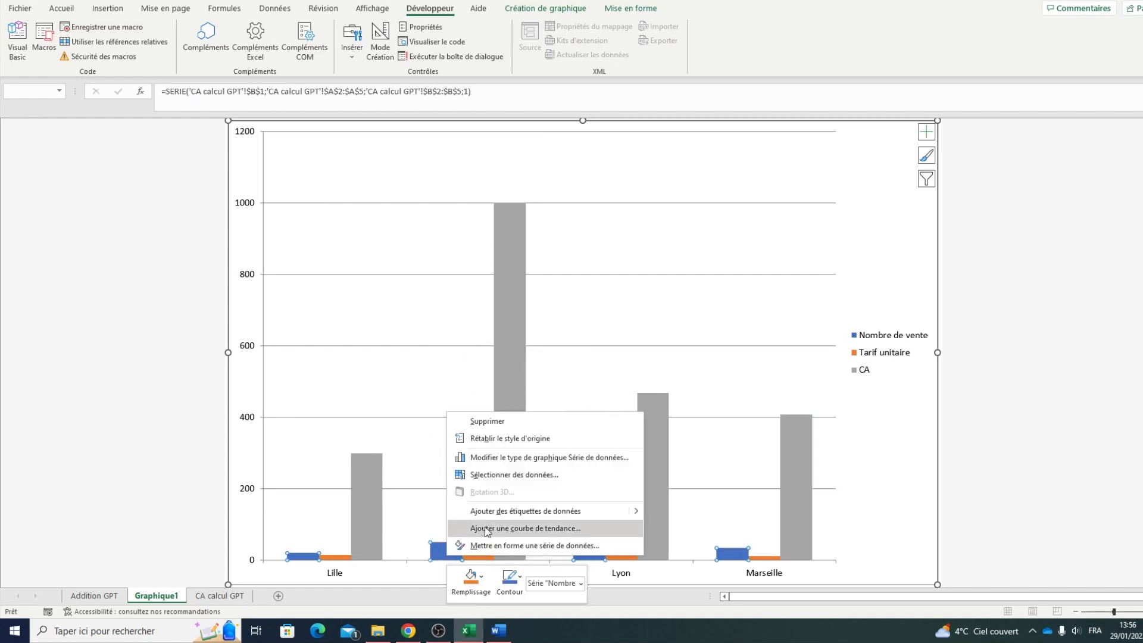
click(488, 421)
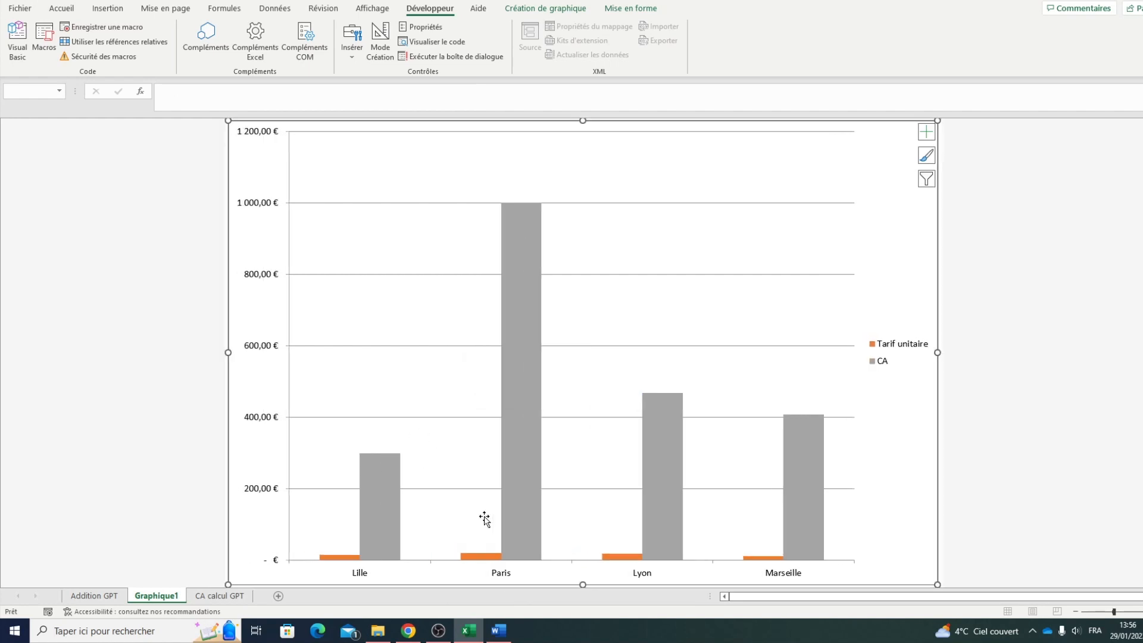
Delete the "Tarif unitaire" data series from the column chart so that only the CA series is plotted.
right_click(478, 556)
click(517, 422)
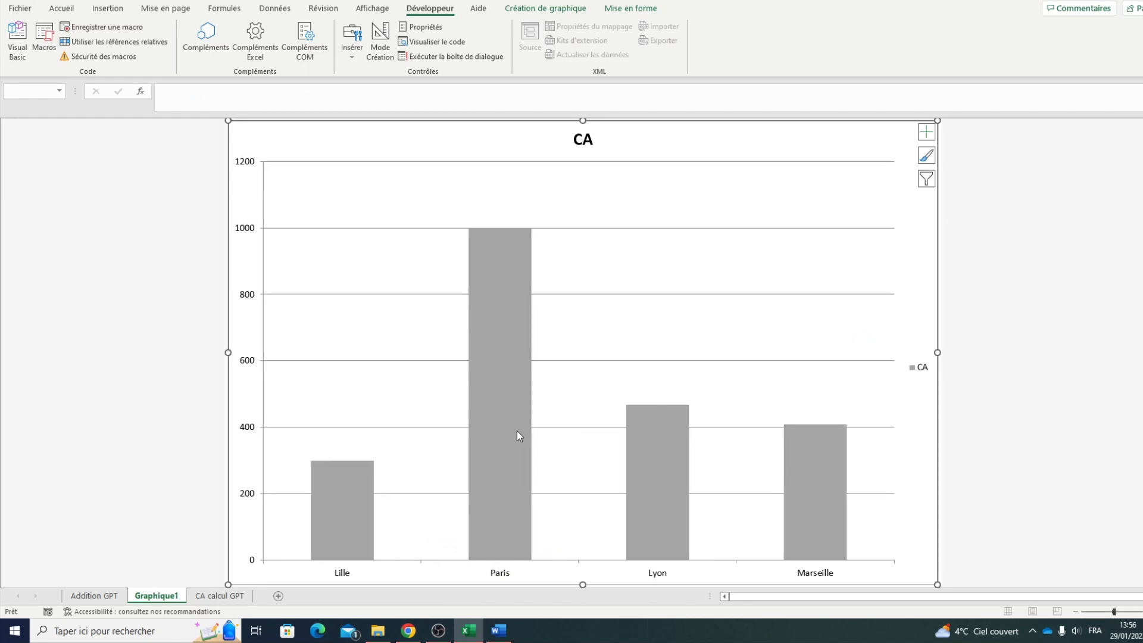
right_click(491, 396)
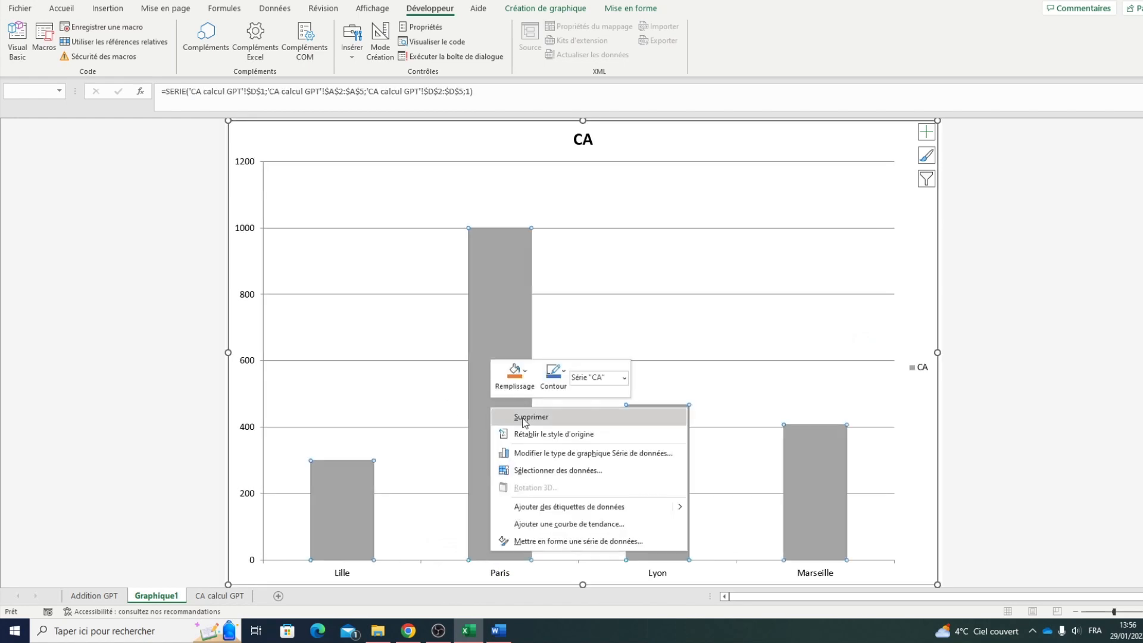
click(470, 318)
Try the dark chart style, and apply the light style with fine horizontal gridlines and the legend below the title.
click(543, 7)
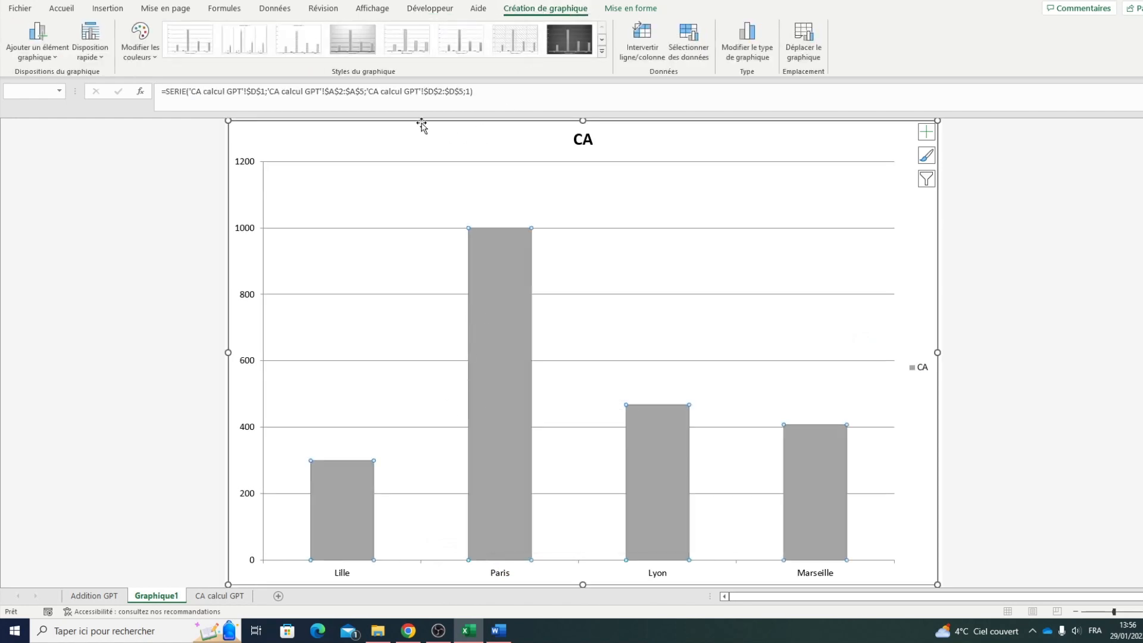
click(601, 42)
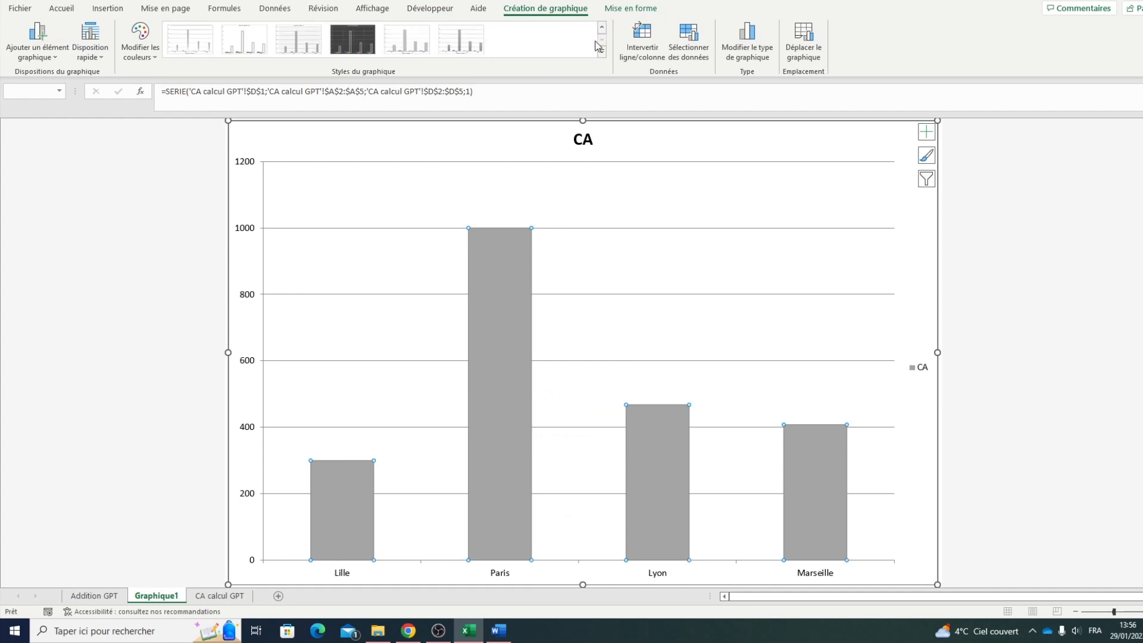
click(369, 47)
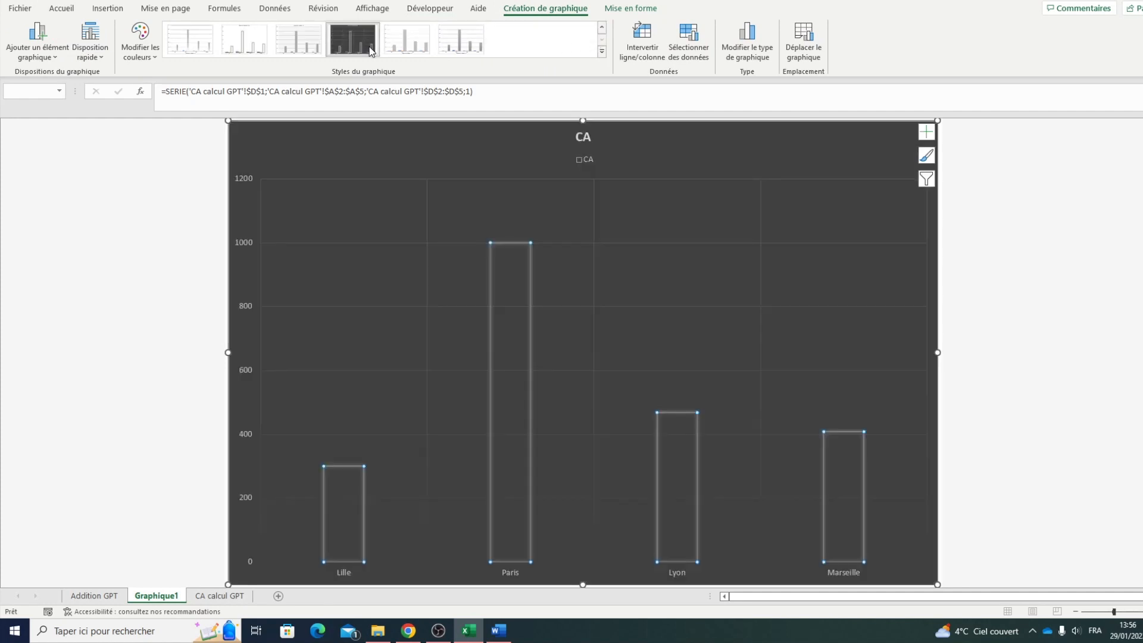
click(299, 42)
Add data labels to the CA columns and bring the Graphique1 chart sheet back into view.
right_click(501, 286)
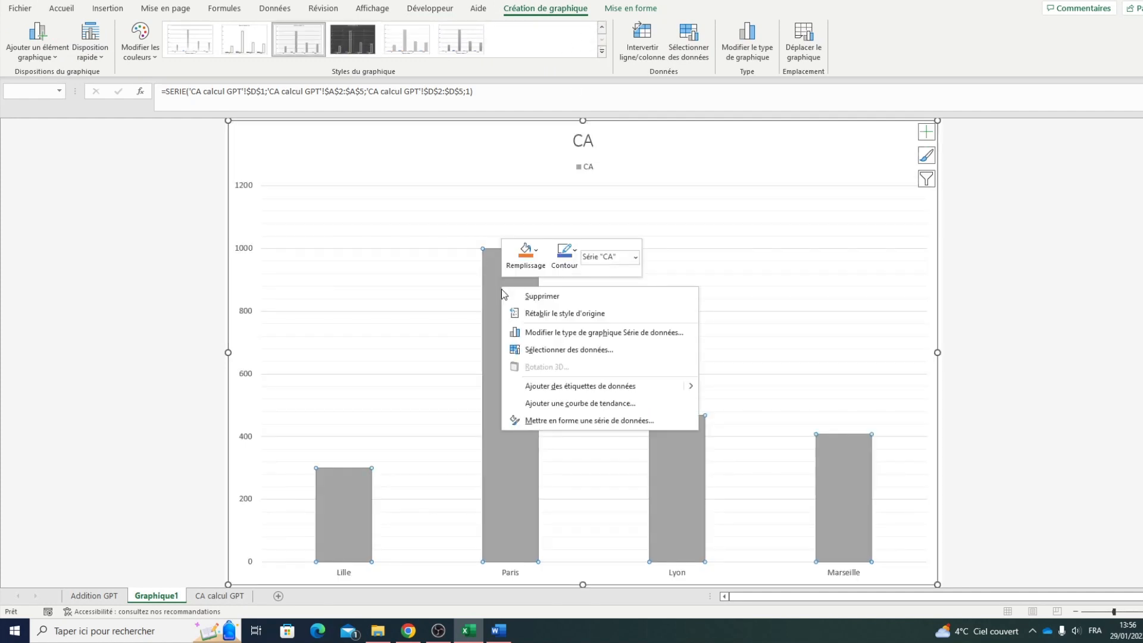
click(582, 387)
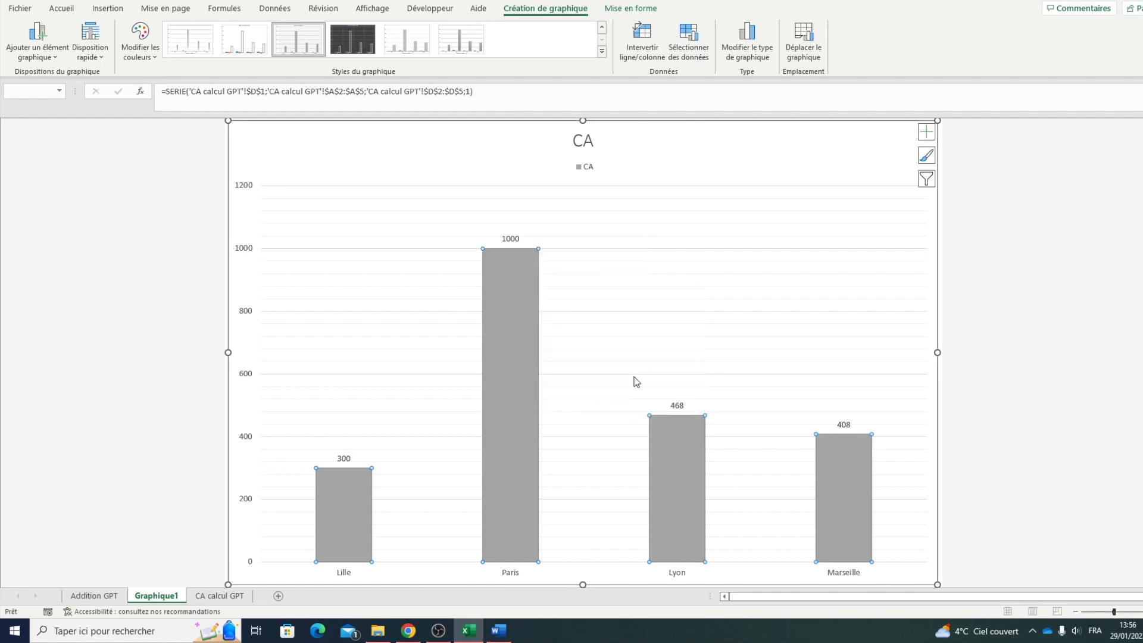
right_click(530, 331)
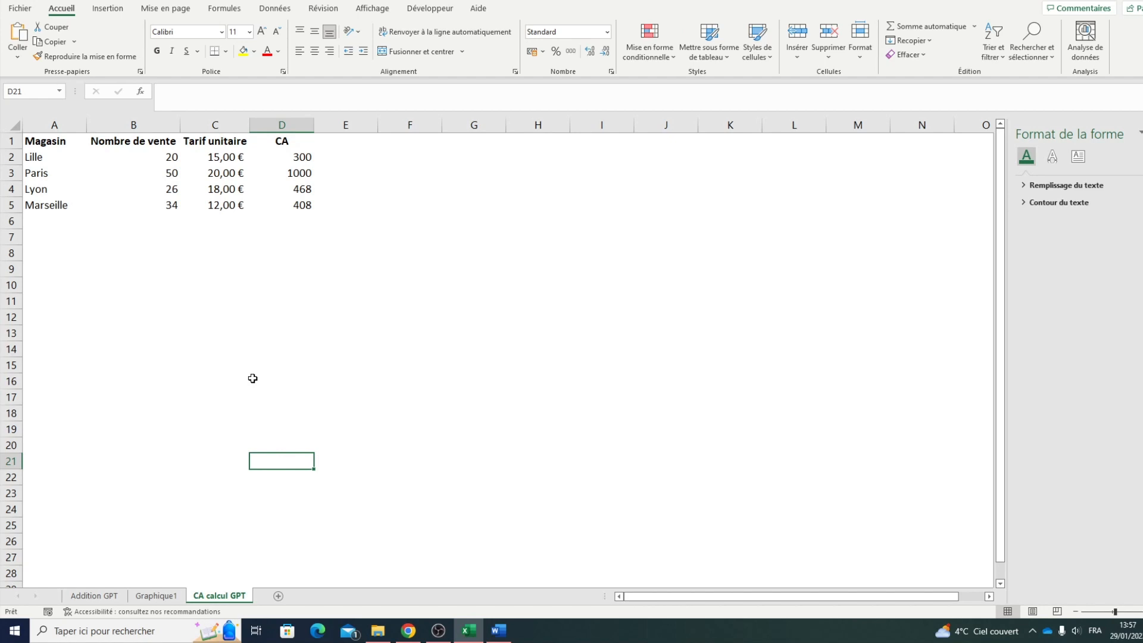
click(156, 595)
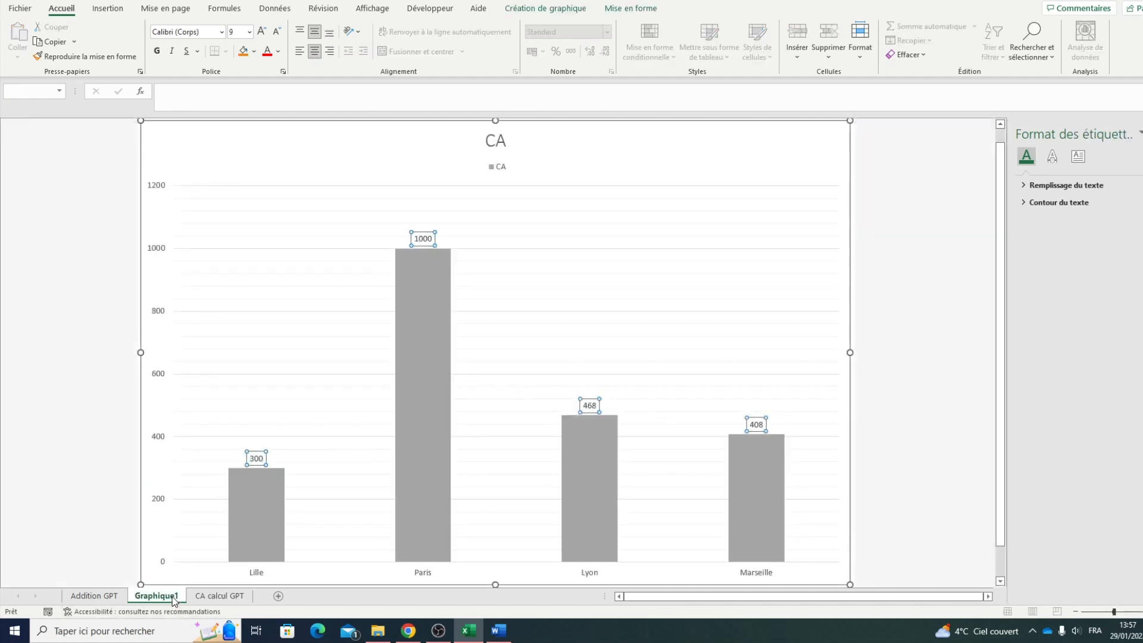